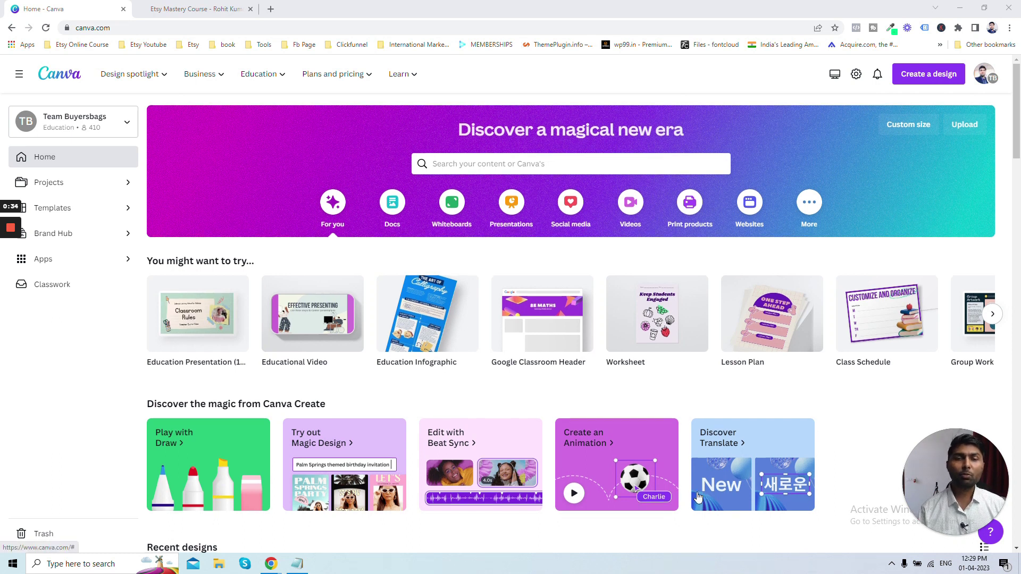
- Start Magic Design from the templates page and clear its current media results
{"action": "scroll", "coordinate": [698, 497], "scroll_direction": "down", "scroll_amount": 2}
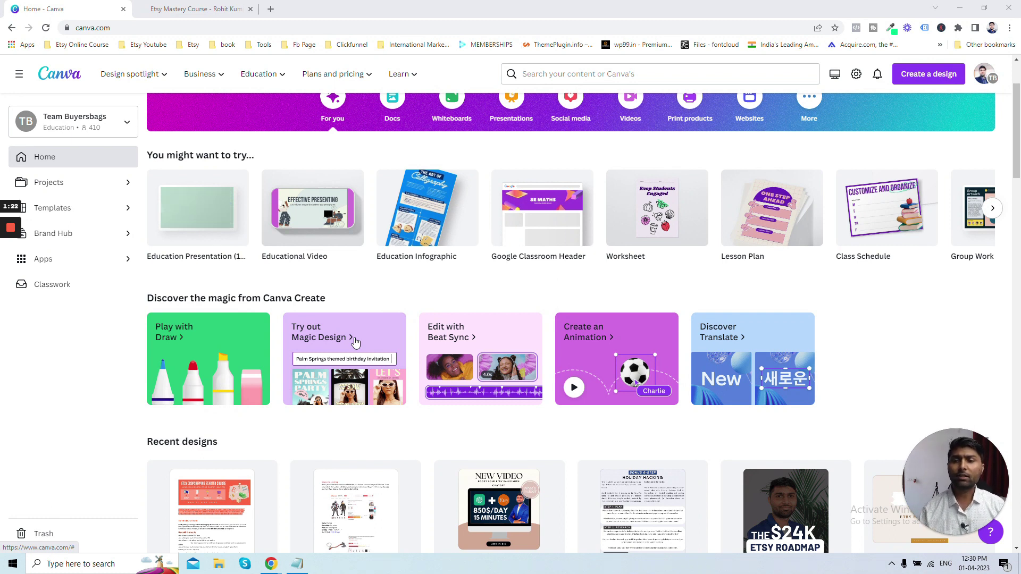
{"action": "left_click", "coordinate": [320, 350]}
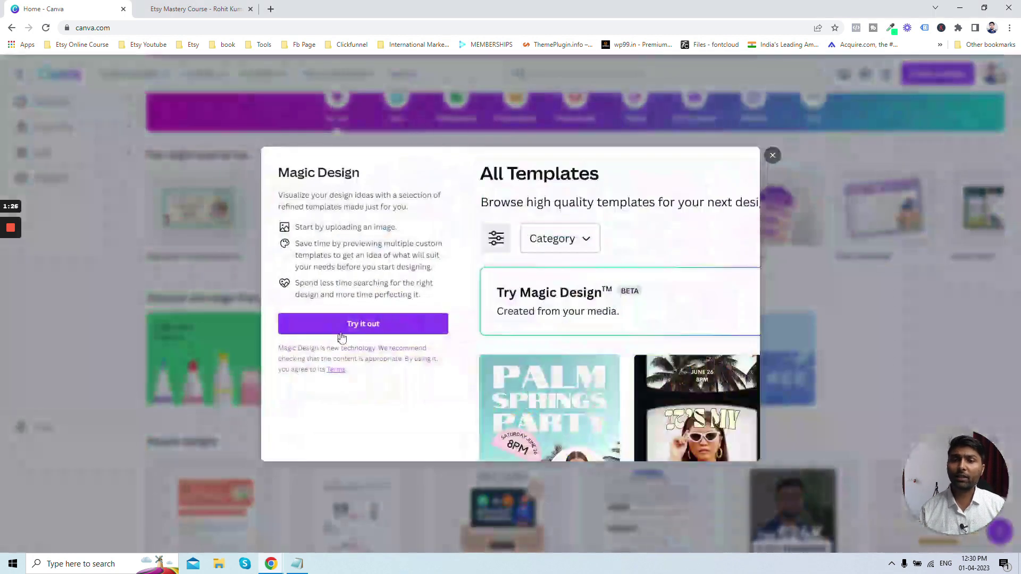
{"action": "left_click", "coordinate": [341, 334]}
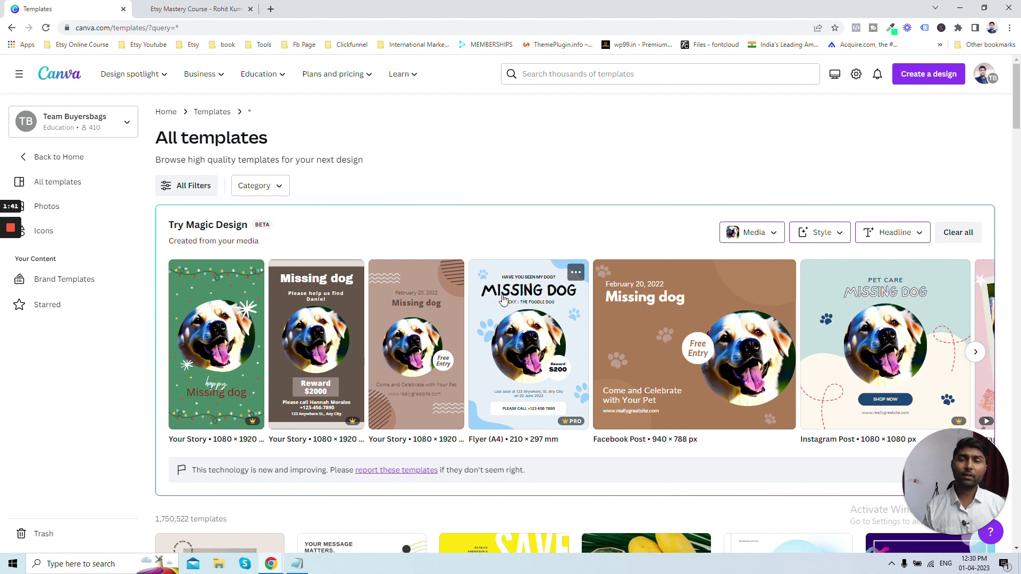
{"action": "left_click", "coordinate": [954, 232]}
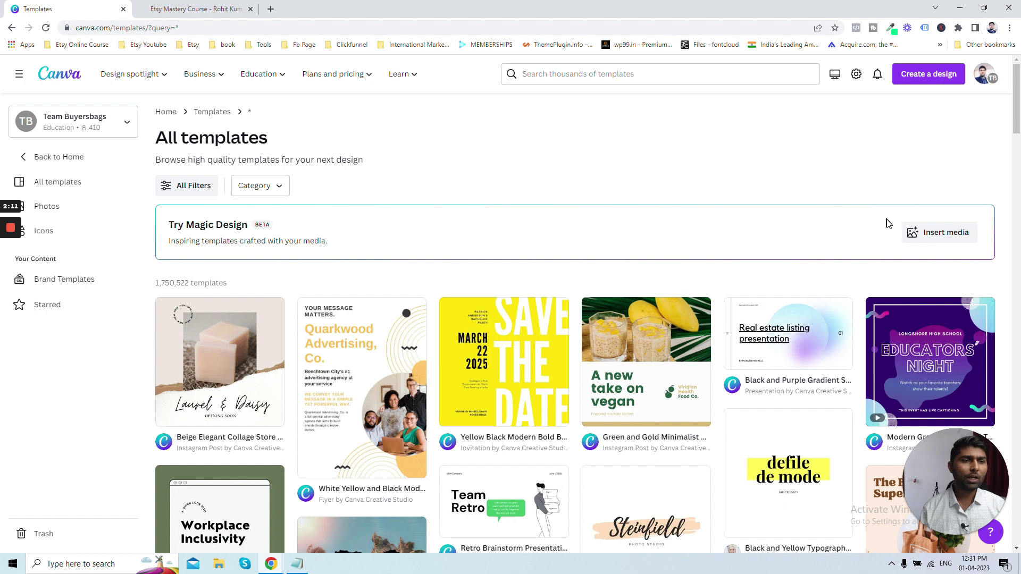
- Generate Magic Design templates from the uploaded dog photo and browse further results
{"action": "left_click", "coordinate": [941, 237]}
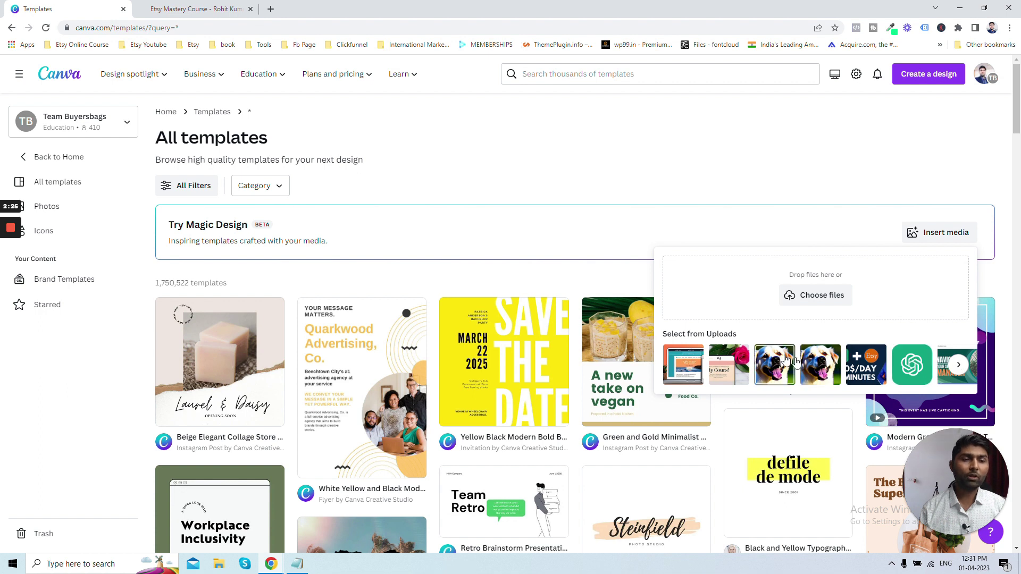
{"action": "left_click", "coordinate": [819, 364]}
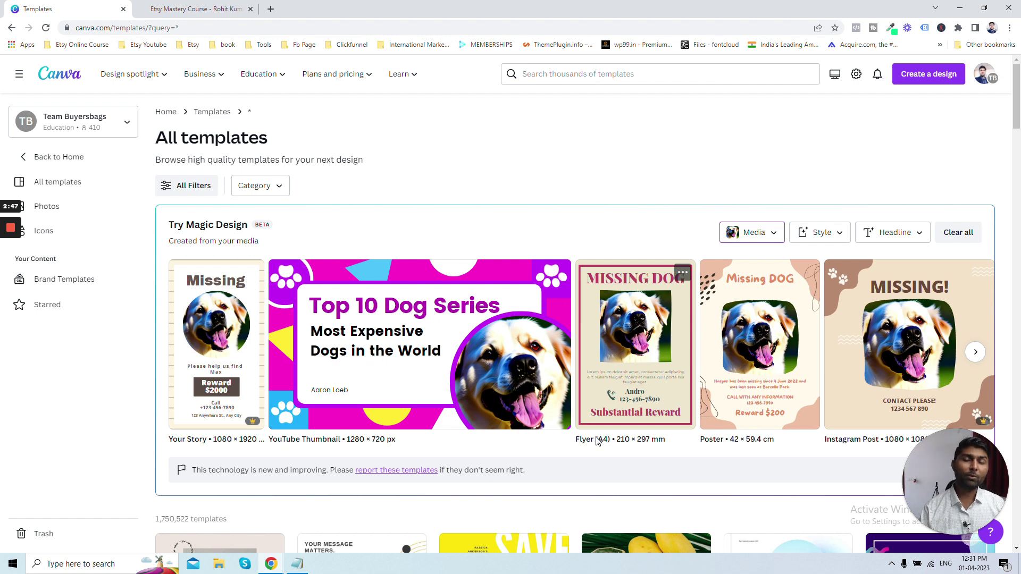
{"action": "left_click", "coordinate": [976, 354]}
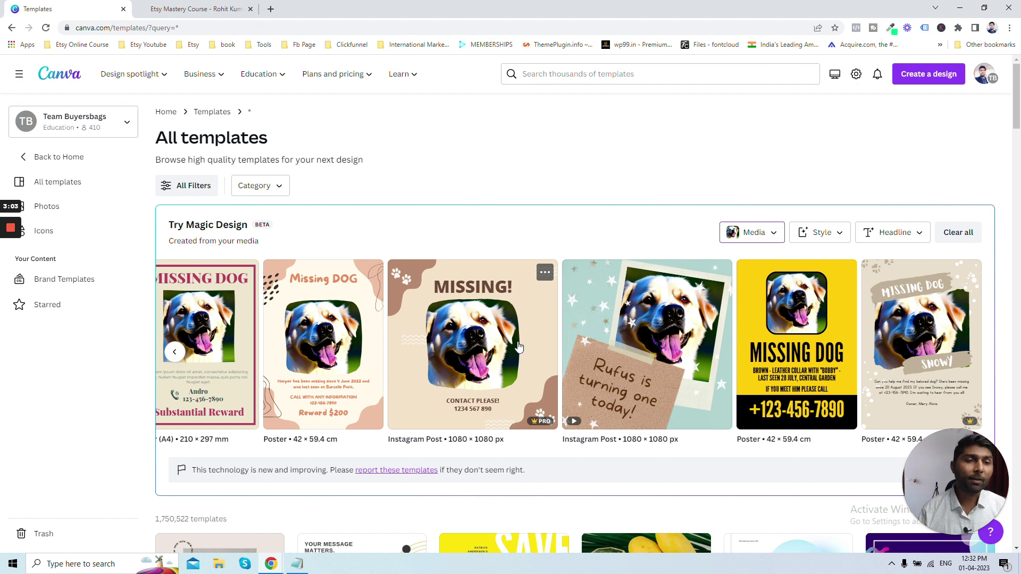
- Browse the Style vibes, then apply the custom brand headline text to the Magic Design results
{"action": "left_click", "coordinate": [833, 234]}
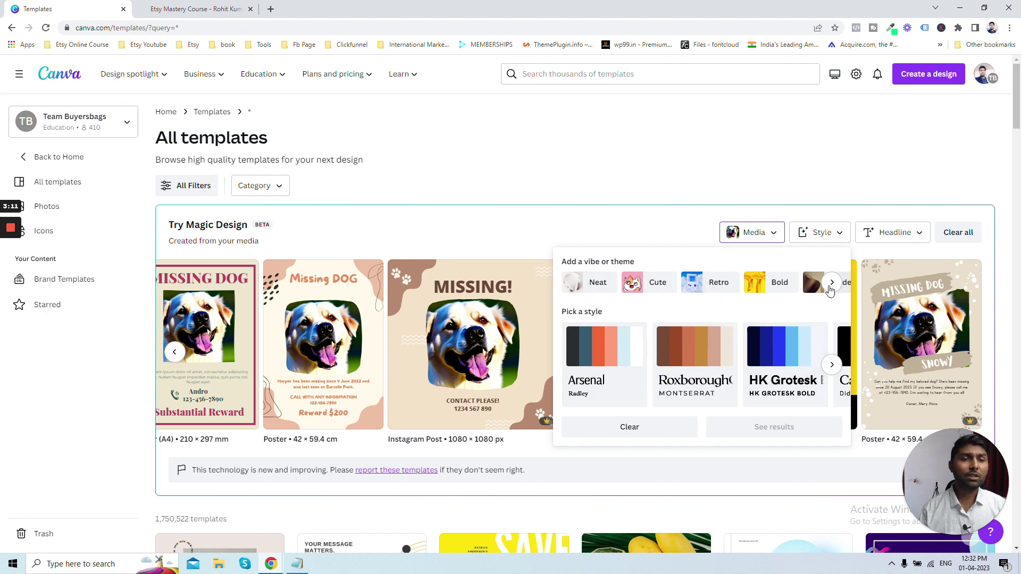
{"action": "scroll", "coordinate": [739, 287], "scroll_direction": "right", "scroll_amount": 3}
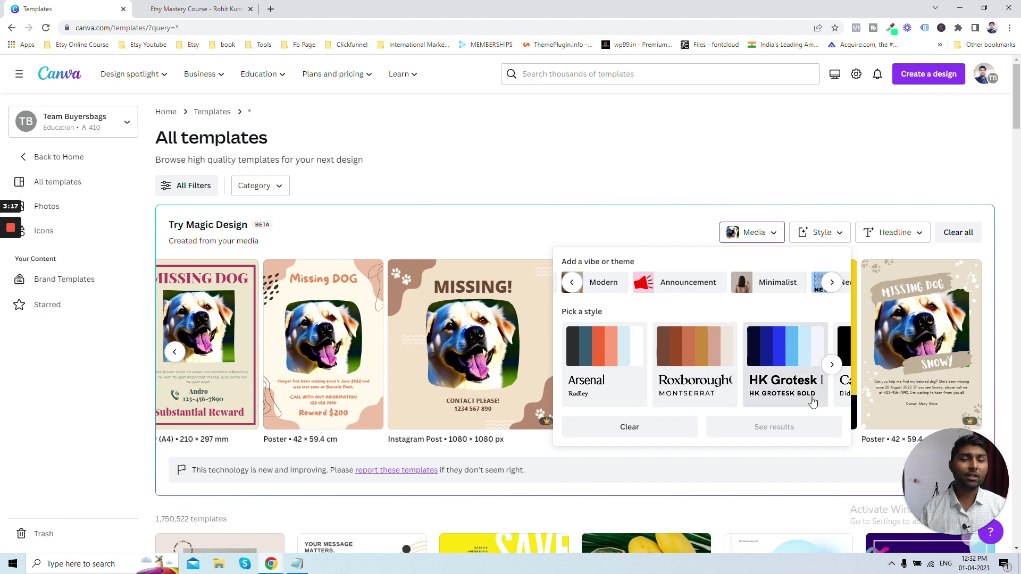
{"action": "left_click", "coordinate": [604, 246]}
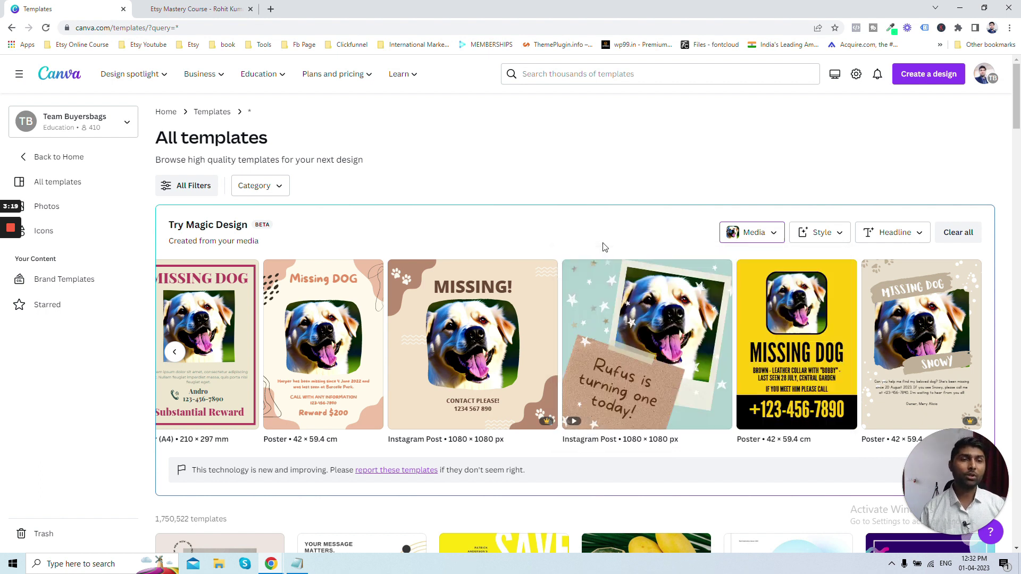
{"action": "left_click", "coordinate": [896, 238]}
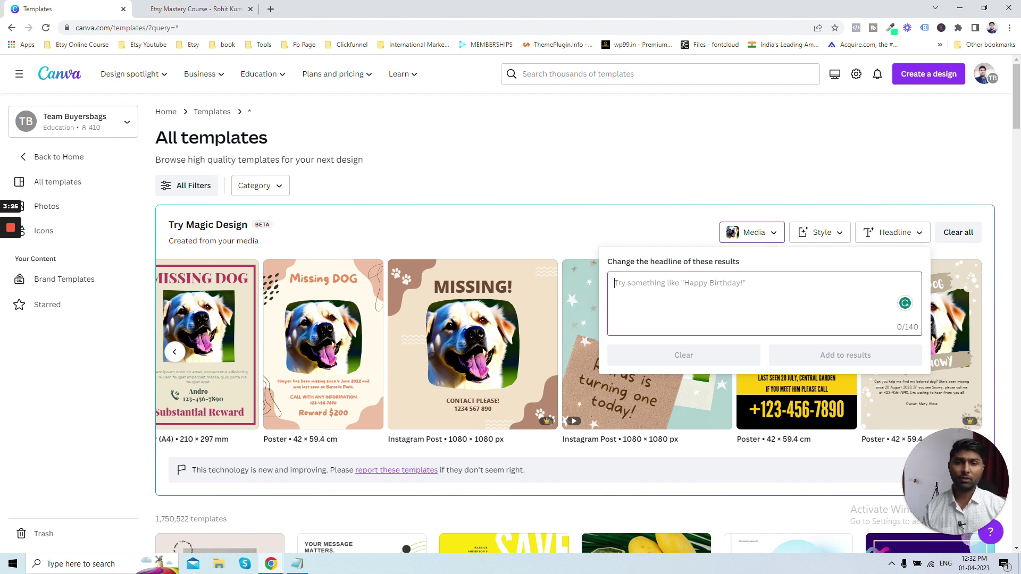
{"action": "type", "text": "Rohit"}
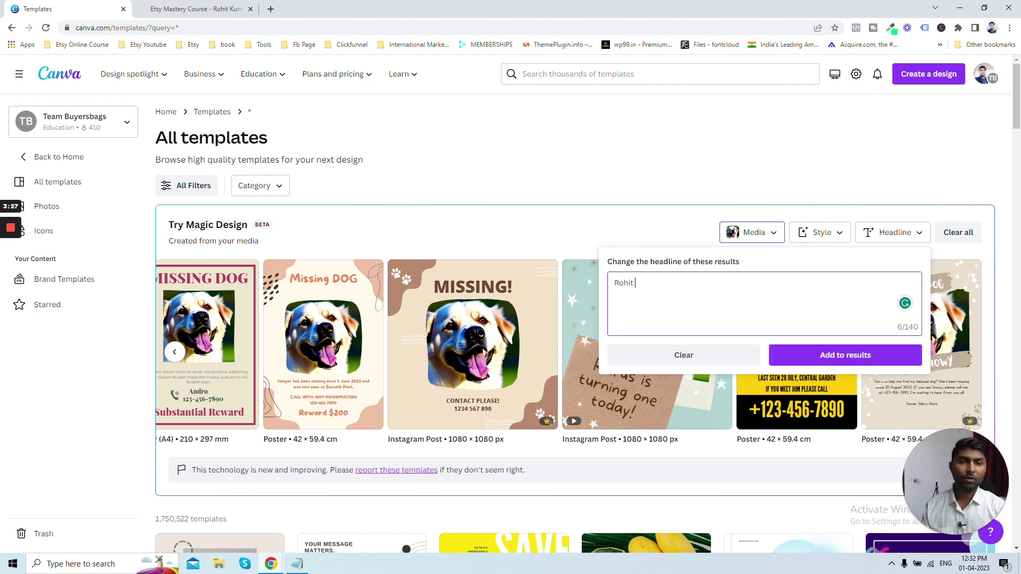
{"action": "type", "text": " Etsy"}
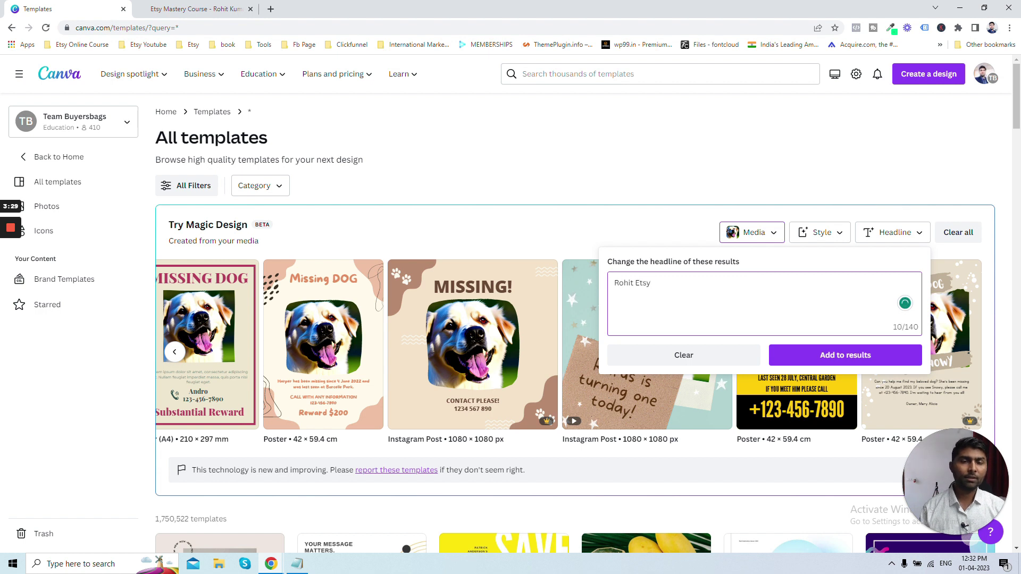
{"action": "left_click", "coordinate": [814, 365]}
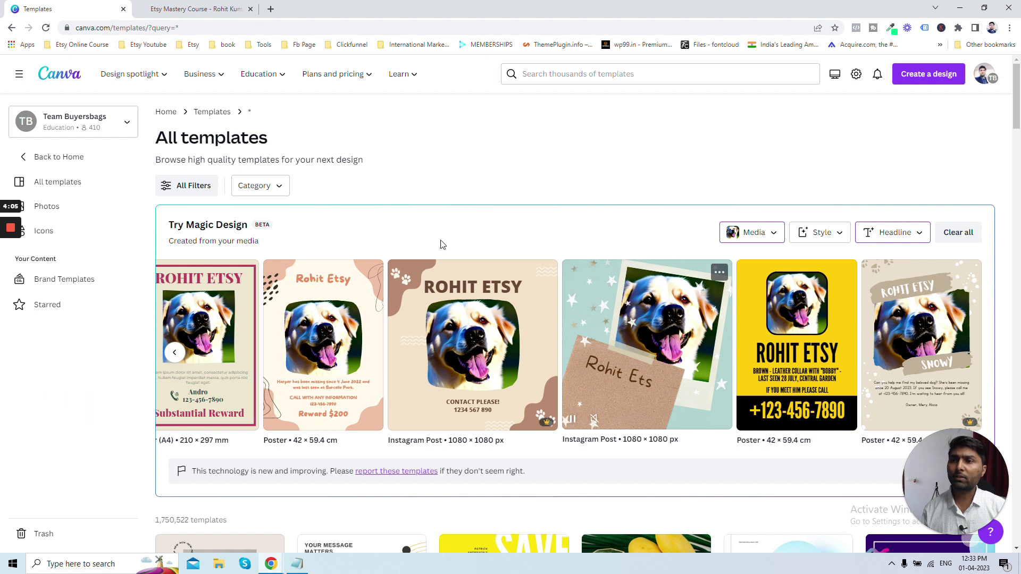
- Open the Facebook & Instagram Square Ad Templates copy from Recent designs and edit its monitor image
{"action": "left_click", "coordinate": [52, 80]}
{"action": "scroll", "coordinate": [330, 165], "scroll_direction": "down", "scroll_amount": 1}
{"action": "scroll", "coordinate": [333, 163], "scroll_direction": "down", "scroll_amount": 3}
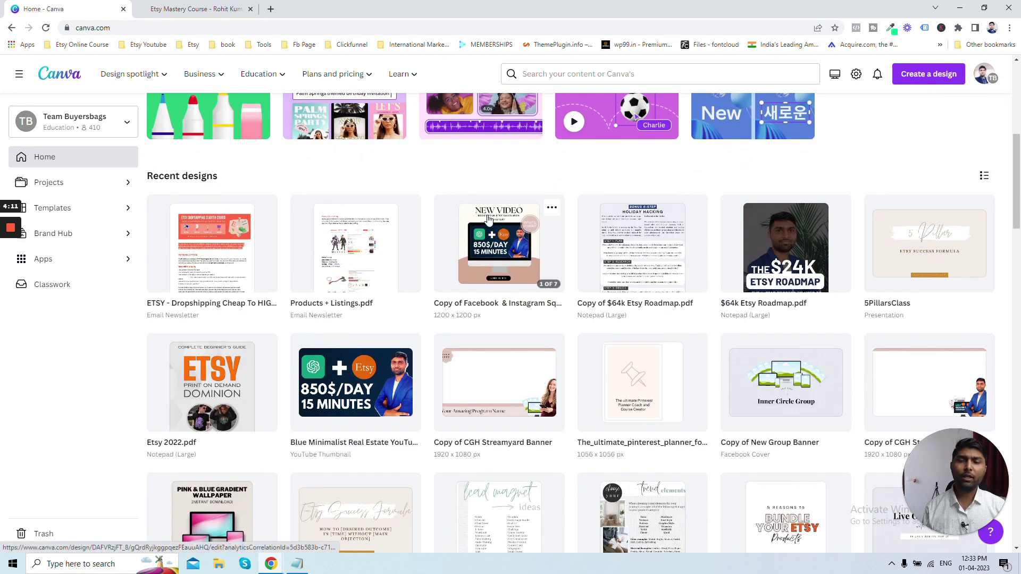
{"action": "scroll", "coordinate": [488, 221], "scroll_direction": "down", "scroll_amount": 2}
{"action": "scroll", "coordinate": [488, 220], "scroll_direction": "down", "scroll_amount": 7}
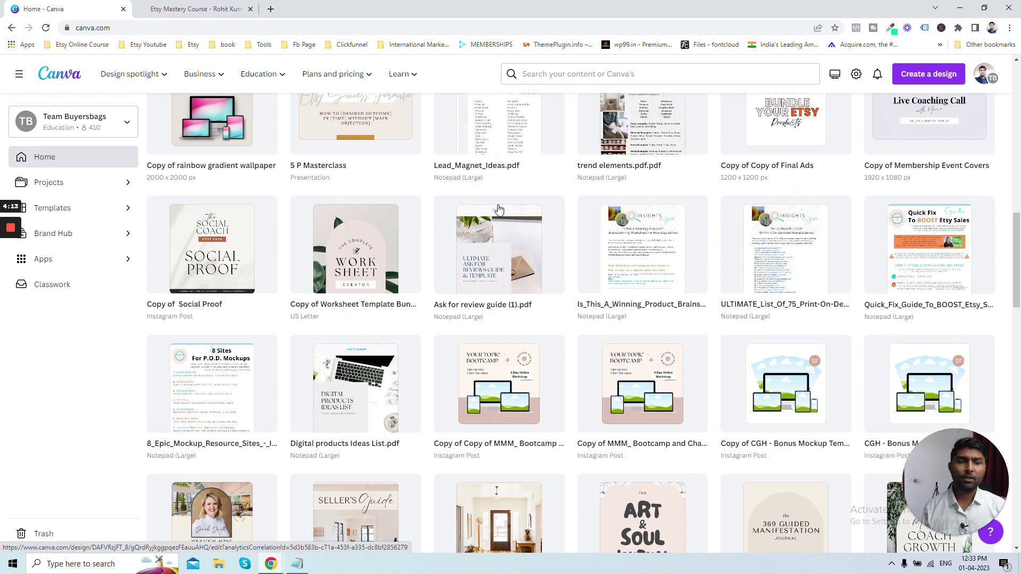
{"action": "scroll", "coordinate": [499, 209], "scroll_direction": "down", "scroll_amount": 4}
{"action": "scroll", "coordinate": [456, 300], "scroll_direction": "up", "scroll_amount": 12}
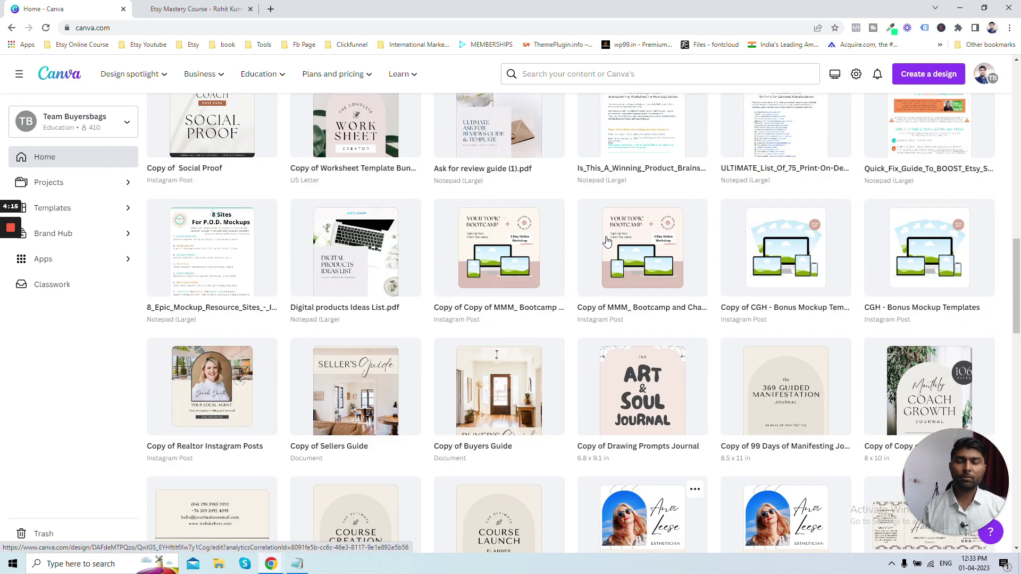
{"action": "left_click", "coordinate": [492, 308]}
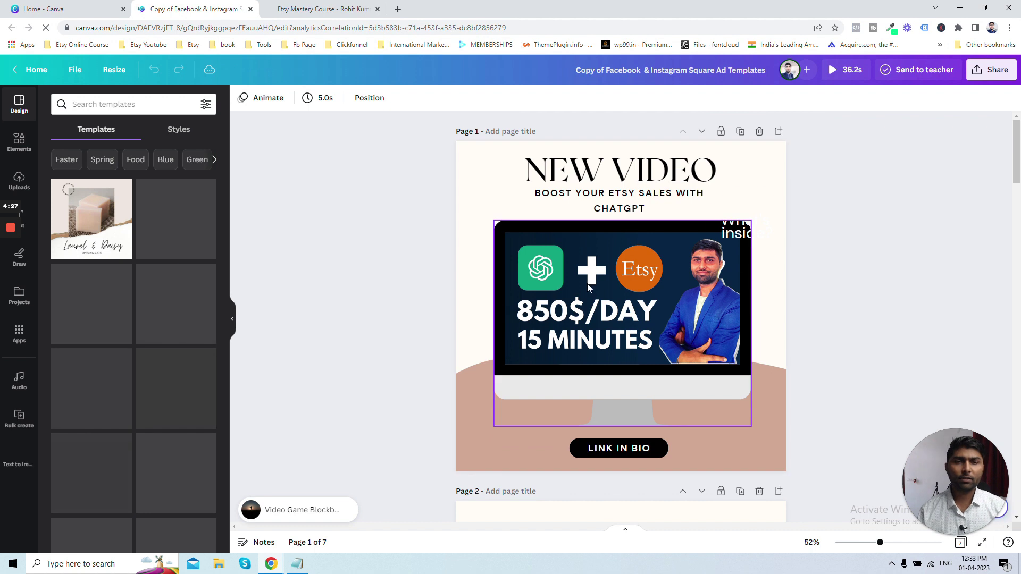
{"action": "left_click", "coordinate": [570, 288]}
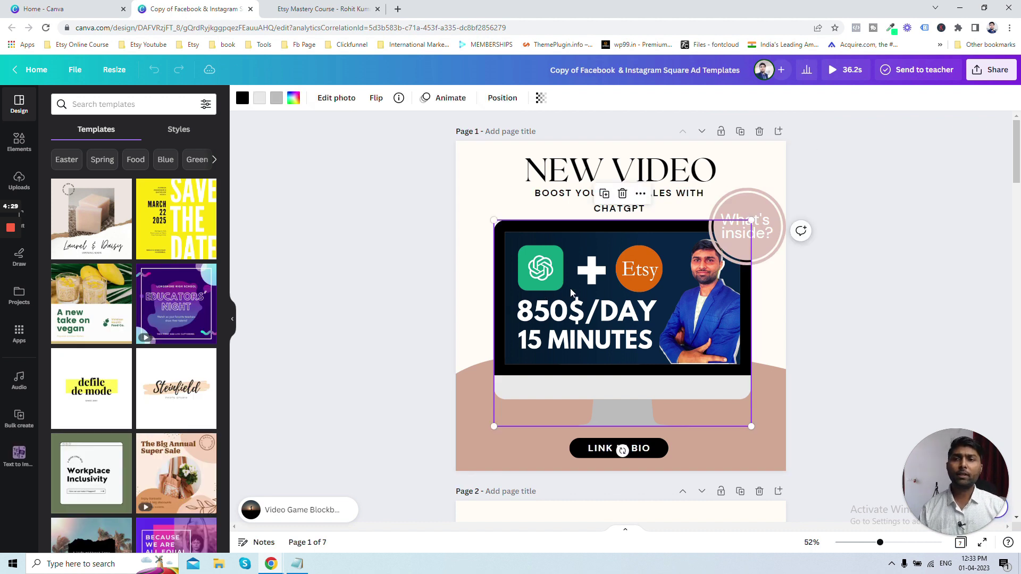
{"action": "left_click", "coordinate": [337, 98]}
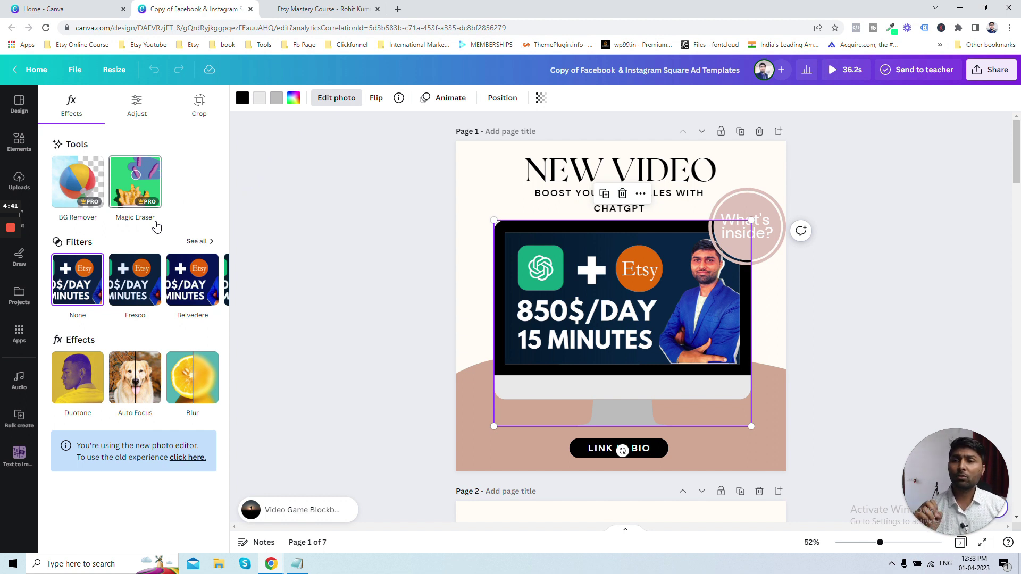
- Use Magic Eraser to remove the Etsy lettering from the monitor image's orange circle
{"action": "left_click", "coordinate": [134, 199]}
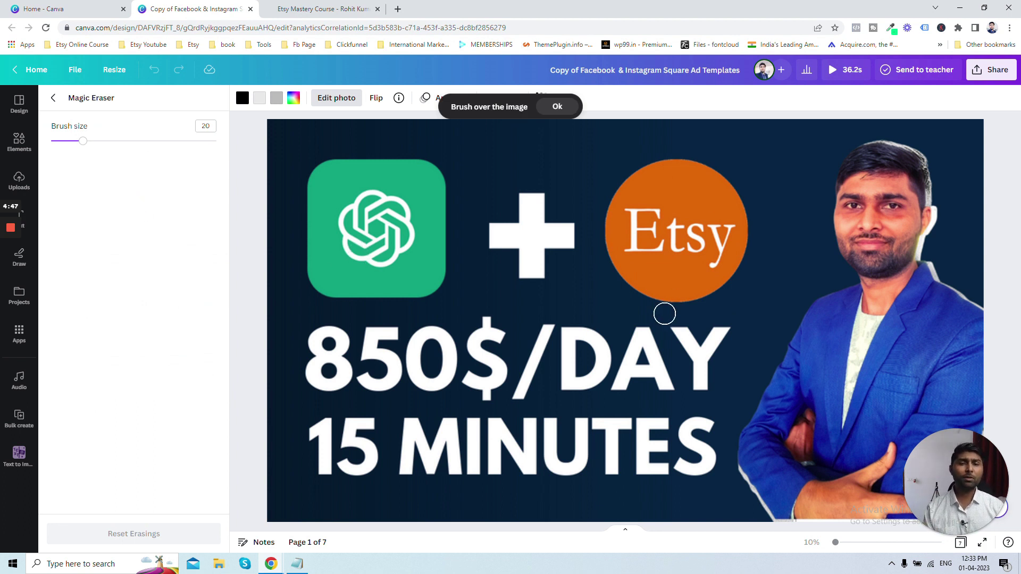
{"action": "left_click", "coordinate": [637, 219]}
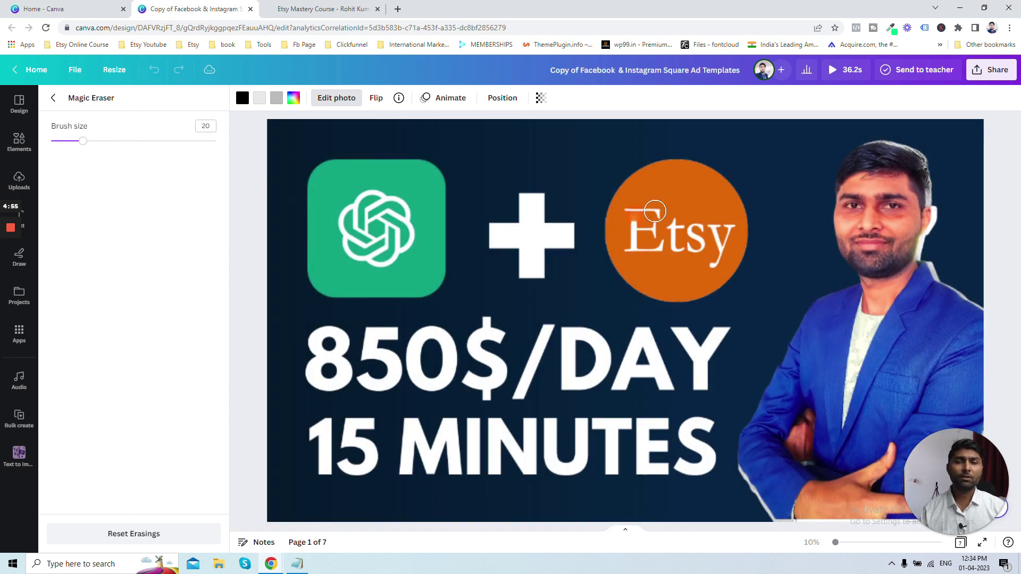
{"action": "mouse_move", "coordinate": [630, 211]}
{"action": "left_mouse_down"}
{"action": "mouse_move", "coordinate": [667, 215]}
{"action": "mouse_move", "coordinate": [636, 225]}
{"action": "mouse_move", "coordinate": [634, 247]}
{"action": "mouse_move", "coordinate": [658, 246]}
{"action": "mouse_move", "coordinate": [661, 225]}
{"action": "mouse_move", "coordinate": [638, 232]}
{"action": "mouse_move", "coordinate": [677, 223]}
{"action": "mouse_move", "coordinate": [675, 247]}
{"action": "mouse_move", "coordinate": [696, 229]}
{"action": "mouse_move", "coordinate": [720, 232]}
{"action": "mouse_move", "coordinate": [778, 160]}
{"action": "mouse_move", "coordinate": [747, 232]}
{"action": "left_mouse_up"}
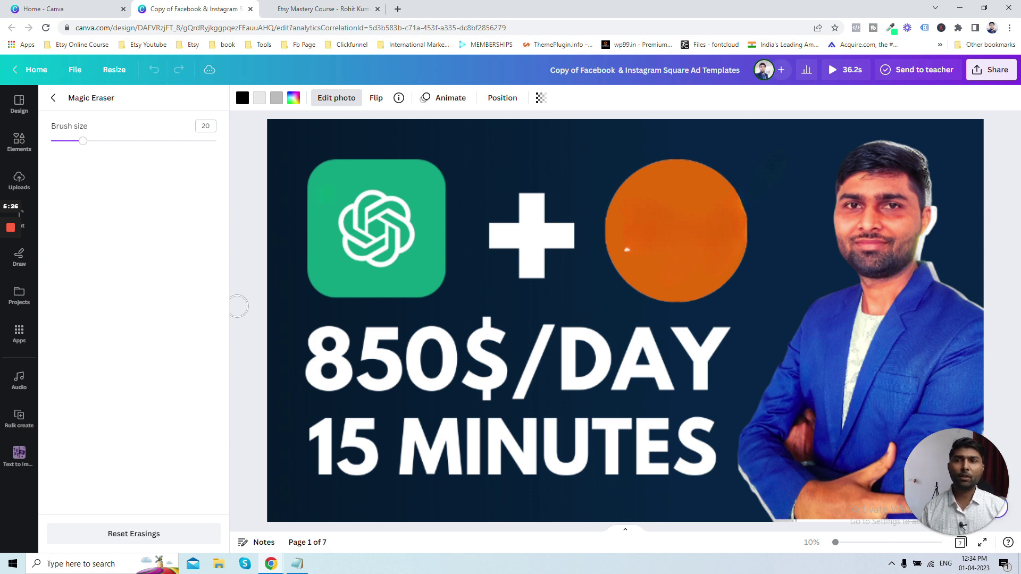
{"action": "left_click", "coordinate": [55, 98]}
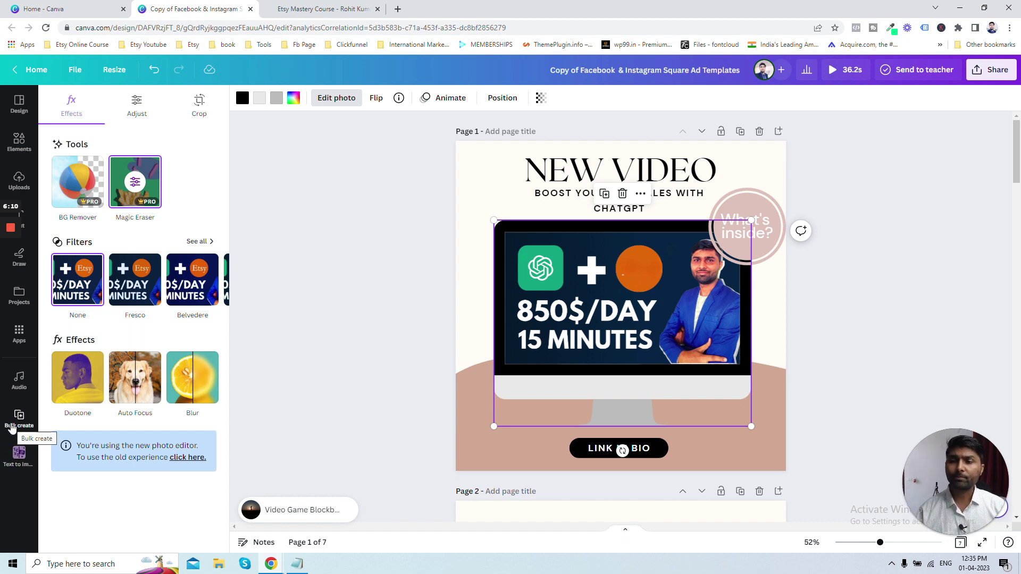
- Start Bulk create and enter the data manually instead of uploading a CSV
{"action": "left_click", "coordinate": [12, 425]}
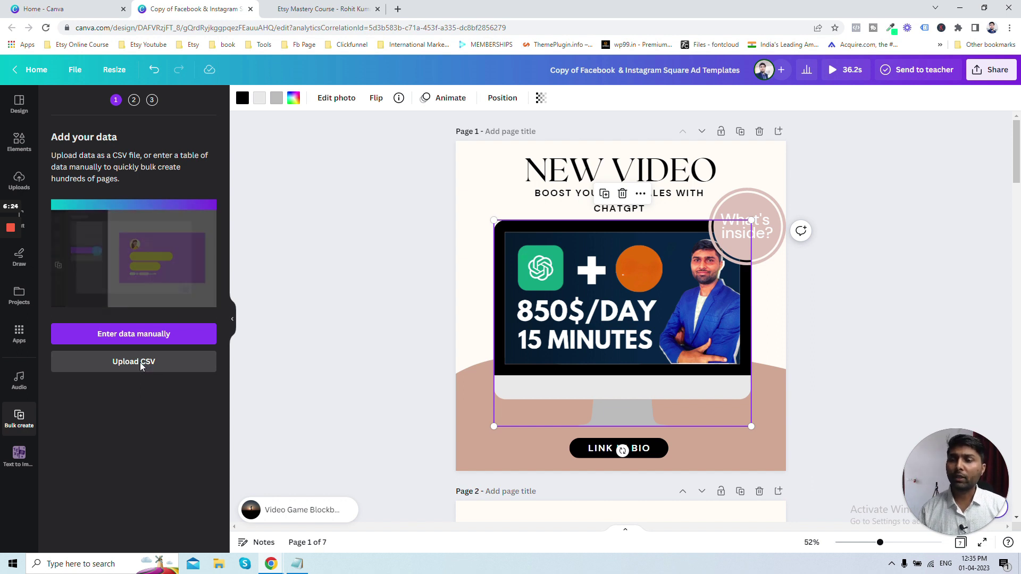
{"action": "left_click", "coordinate": [143, 362]}
{"action": "left_click", "coordinate": [328, 237]}
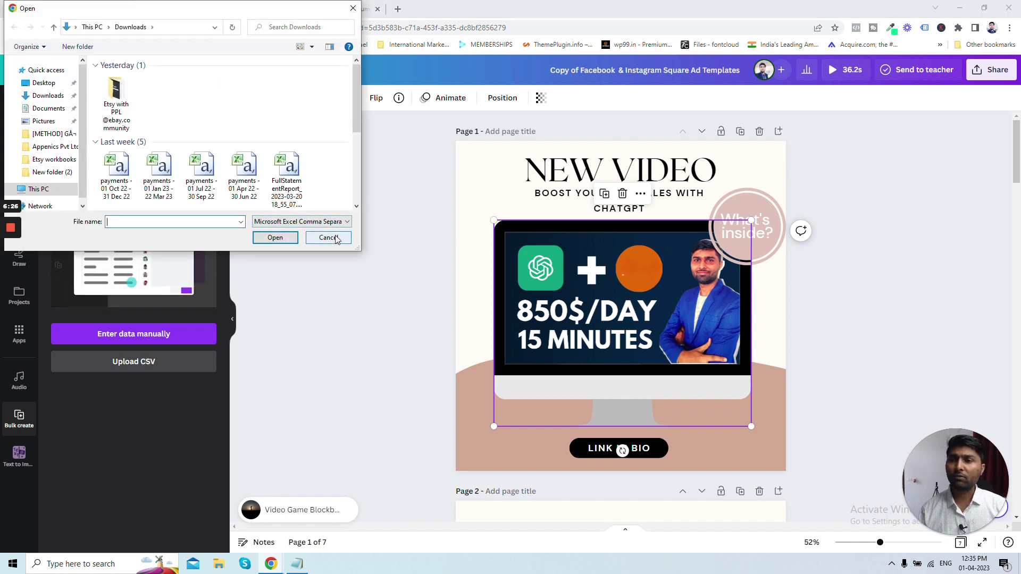
{"action": "left_click", "coordinate": [137, 345]}
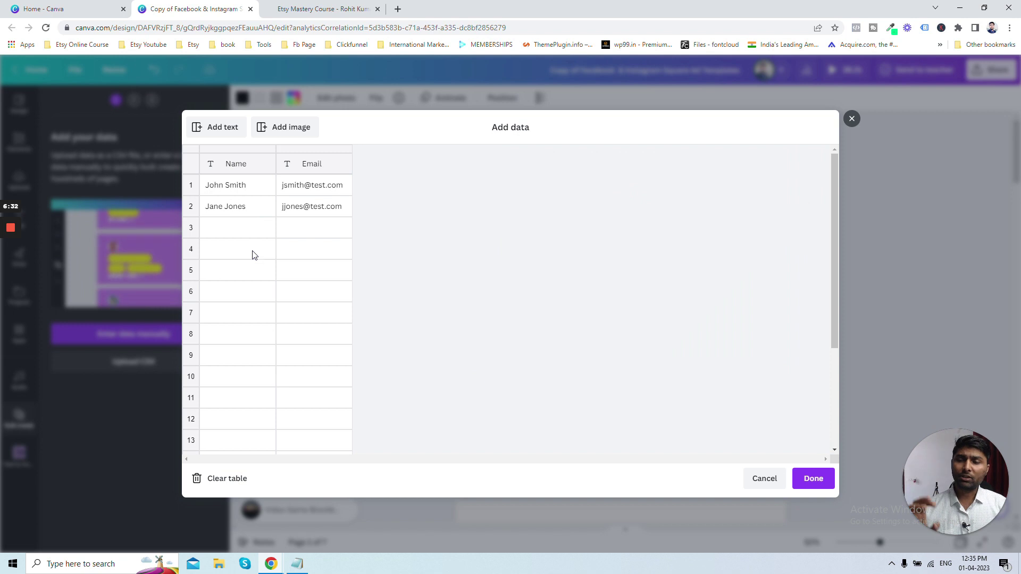
- Fill a new data row with a sample name and email address
{"action": "left_click", "coordinate": [231, 232]}
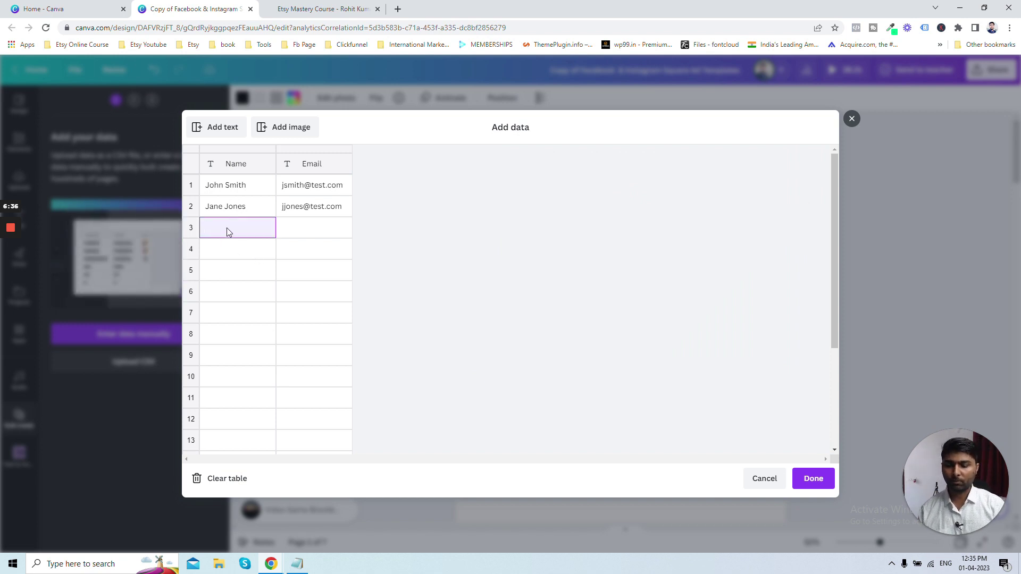
{"action": "type", "text": "Rohti"}
{"action": "key", "text": "Tab"}
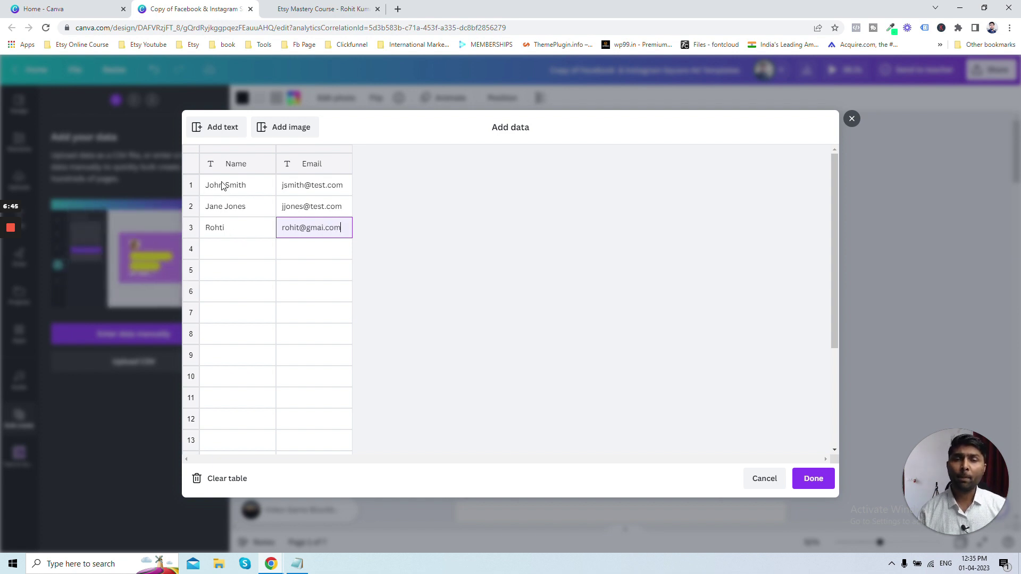
{"action": "left_click", "coordinate": [294, 270]}
- Add an Image column holding happy dog.jpg, the real-estate thumbnail and etsy mastery course.jpg
{"action": "left_click", "coordinate": [282, 131]}
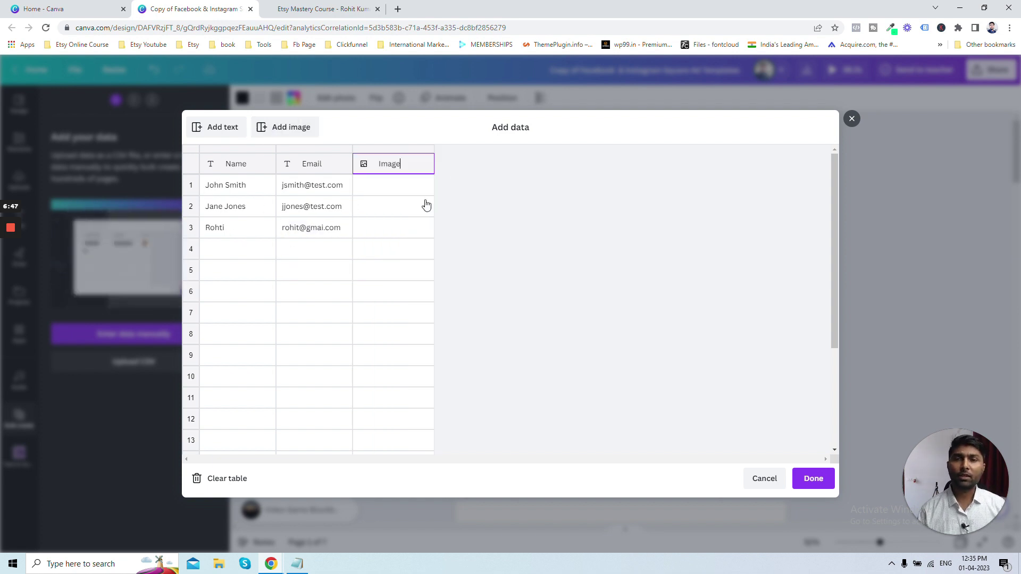
{"action": "left_click", "coordinate": [425, 188]}
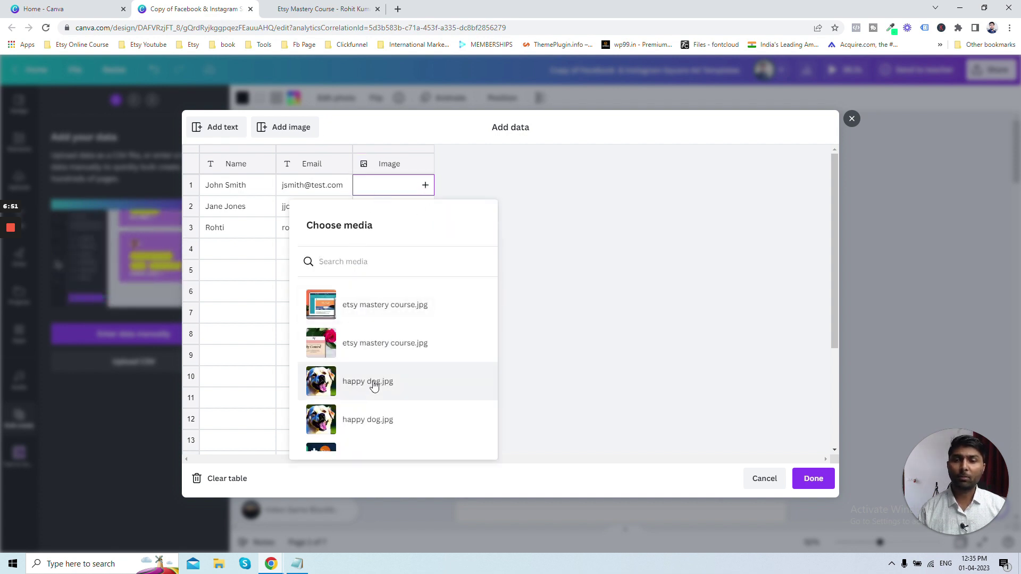
{"action": "left_click", "coordinate": [372, 380]}
{"action": "left_click", "coordinate": [393, 209]}
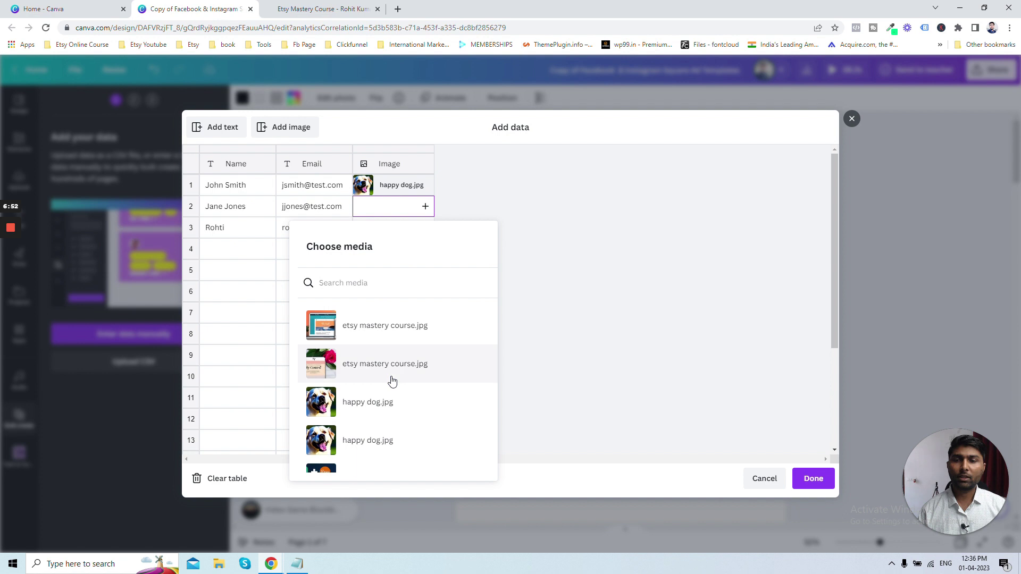
{"action": "scroll", "coordinate": [392, 379], "scroll_direction": "down", "scroll_amount": 2}
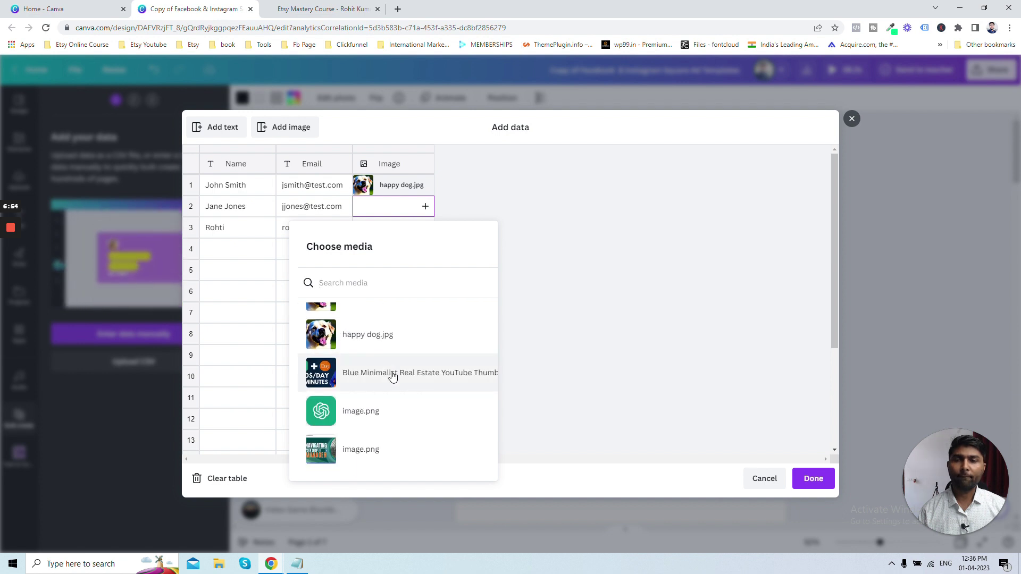
{"action": "left_click", "coordinate": [362, 372]}
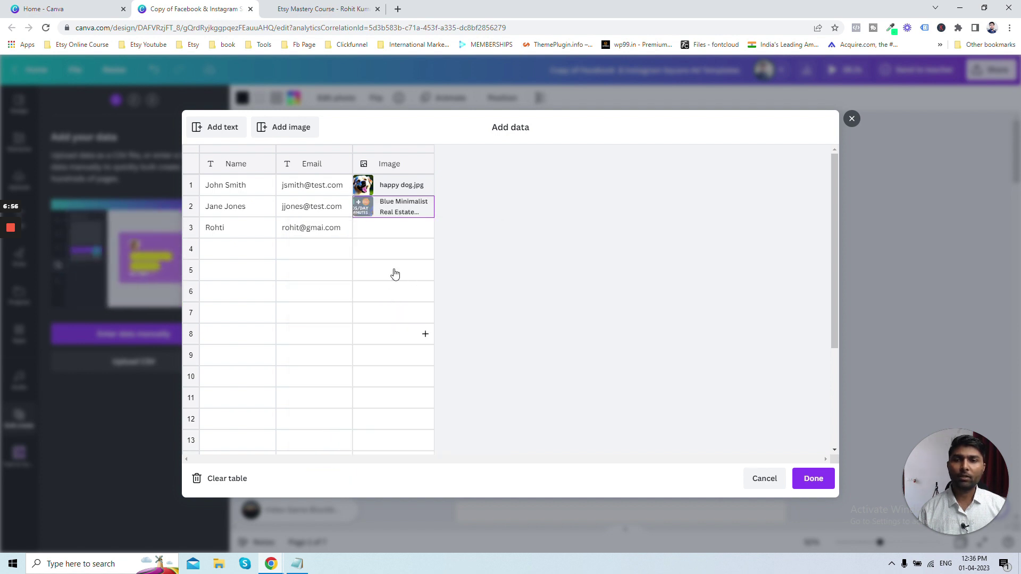
{"action": "left_click", "coordinate": [396, 229]}
{"action": "left_click", "coordinate": [468, 351]}
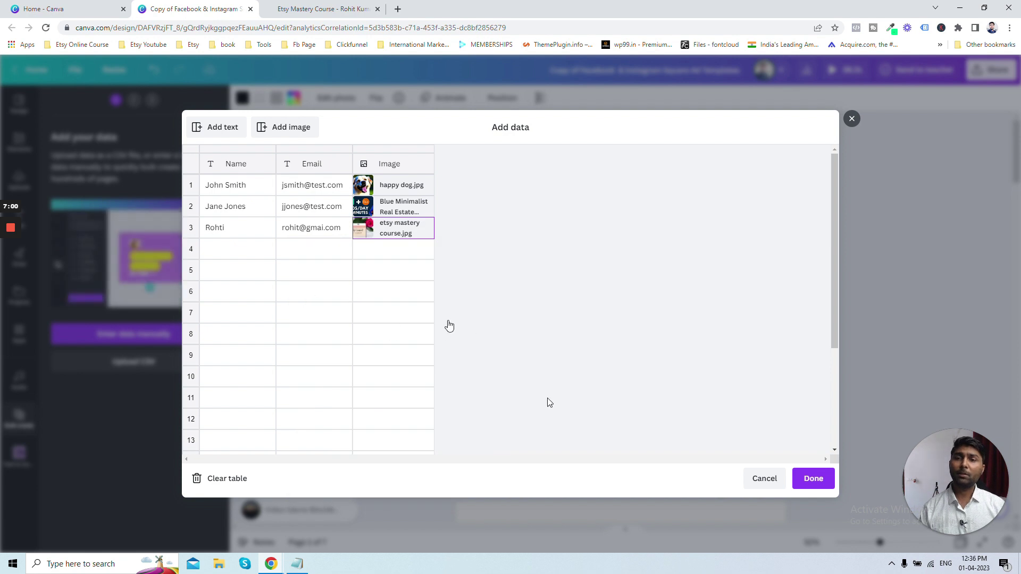
{"action": "left_click", "coordinate": [814, 478]}
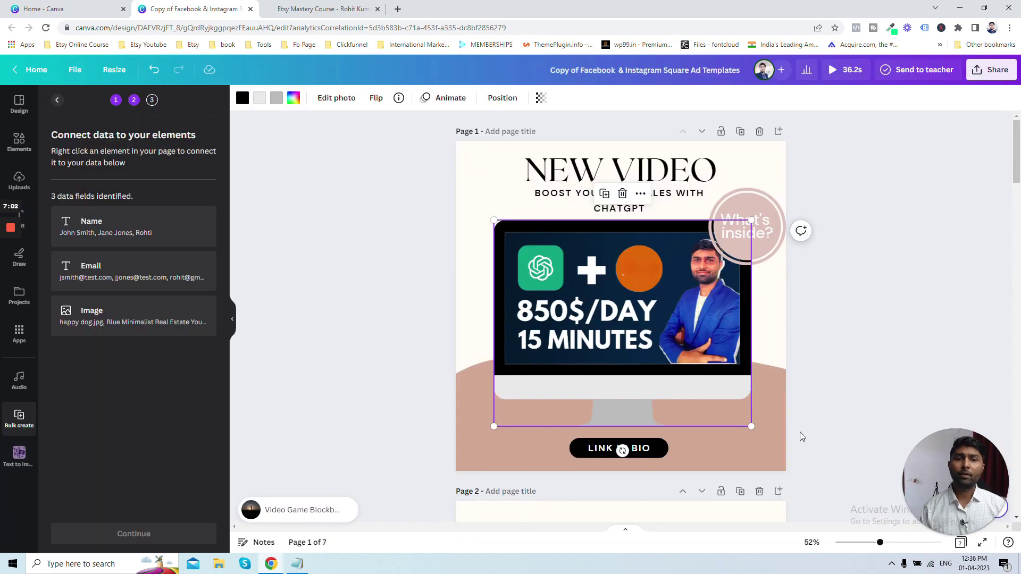
- Connect page 1's NEW VIDEO heading to the Name data field
{"action": "left_click", "coordinate": [609, 172]}
{"action": "scroll", "coordinate": [592, 283], "scroll_direction": "down", "scroll_amount": 2}
{"action": "scroll", "coordinate": [591, 283], "scroll_direction": "up", "scroll_amount": 2}
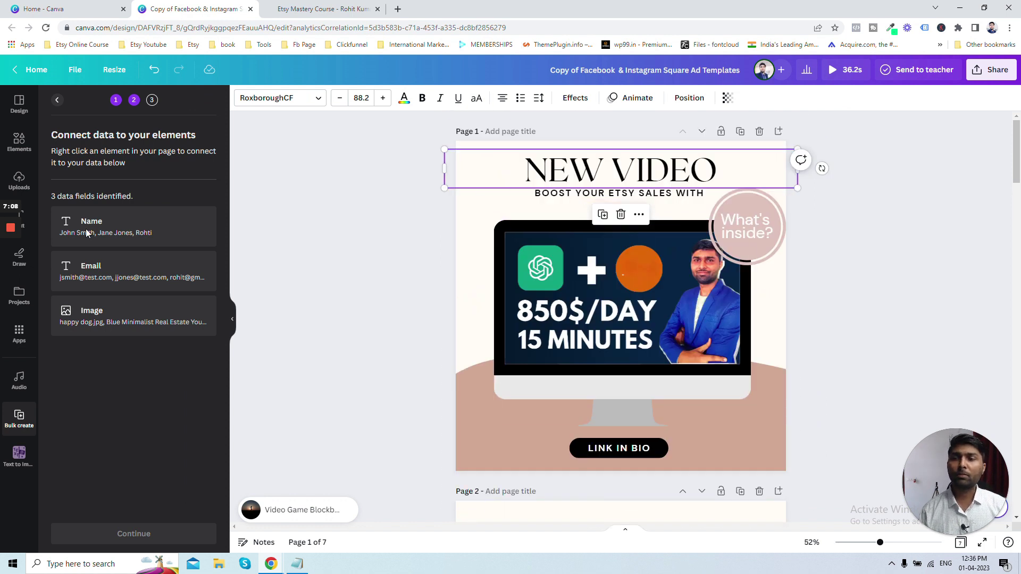
{"action": "right_click", "coordinate": [558, 174]}
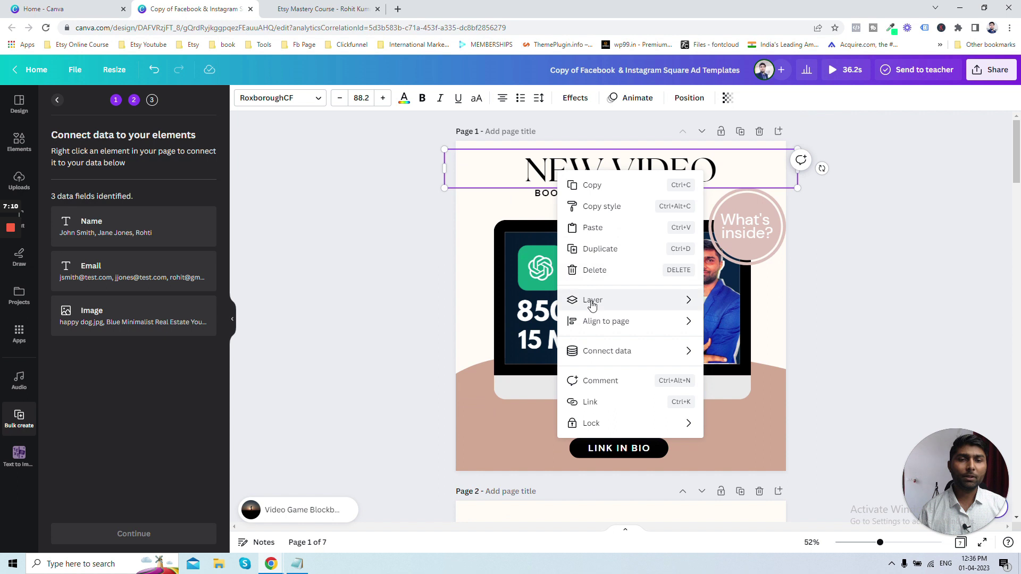
{"action": "mouse_move", "coordinate": [633, 351]}
{"action": "left_click", "coordinate": [724, 353]}
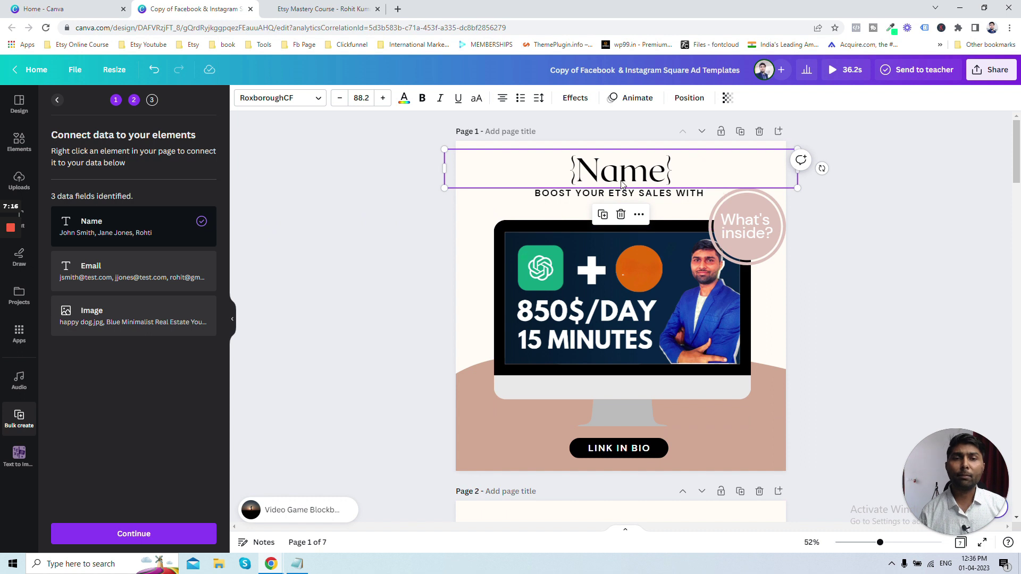
- Connect page 1's subheading to the Email data field
{"action": "left_click", "coordinate": [574, 197]}
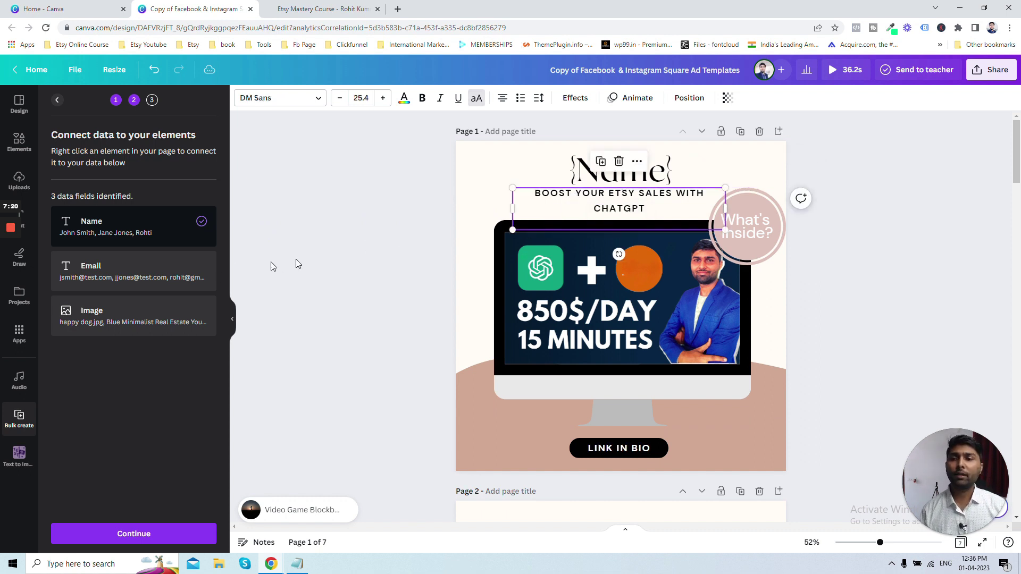
{"action": "right_click", "coordinate": [575, 199]}
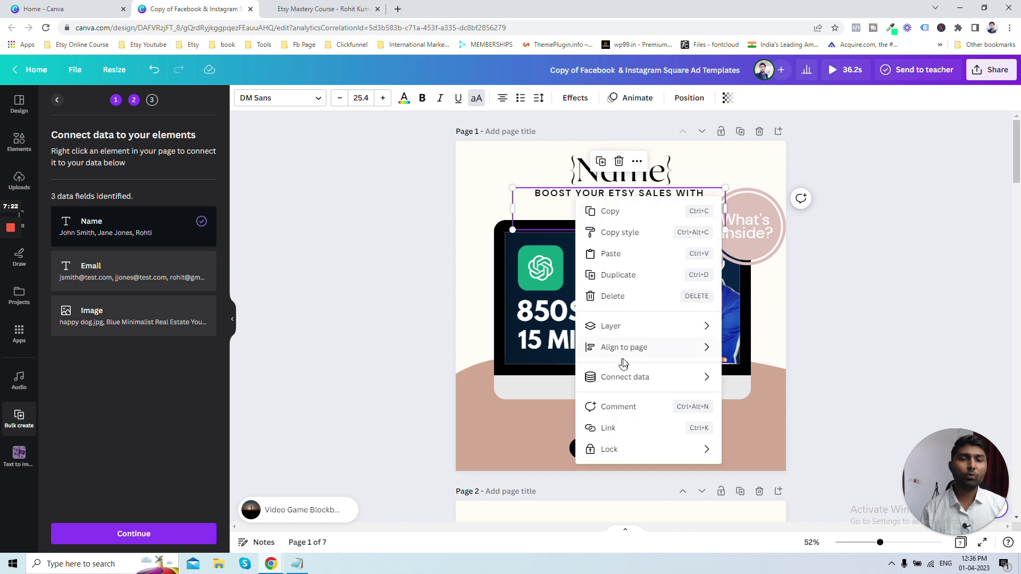
{"action": "mouse_move", "coordinate": [644, 378]}
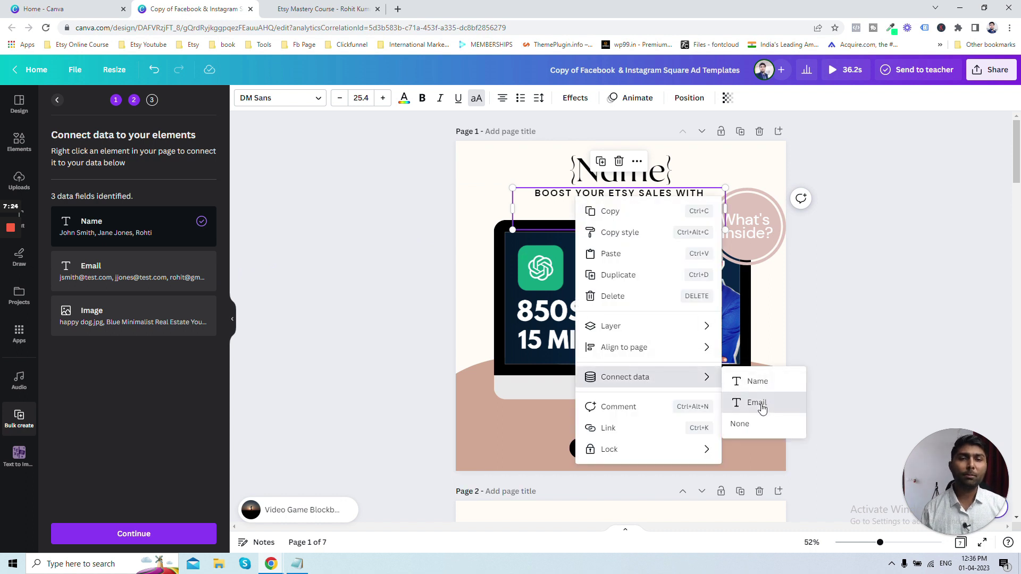
{"action": "left_click", "coordinate": [762, 403]}
{"action": "left_click", "coordinate": [844, 323]}
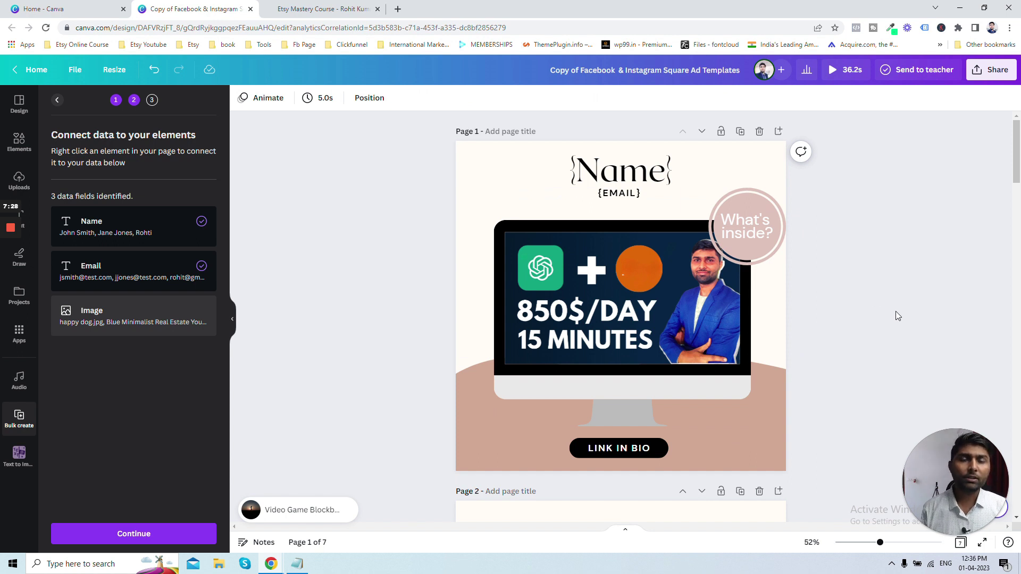
{"action": "scroll", "coordinate": [861, 317], "scroll_direction": "down", "scroll_amount": 2}
{"action": "scroll", "coordinate": [736, 292], "scroll_direction": "up", "scroll_amount": 2}
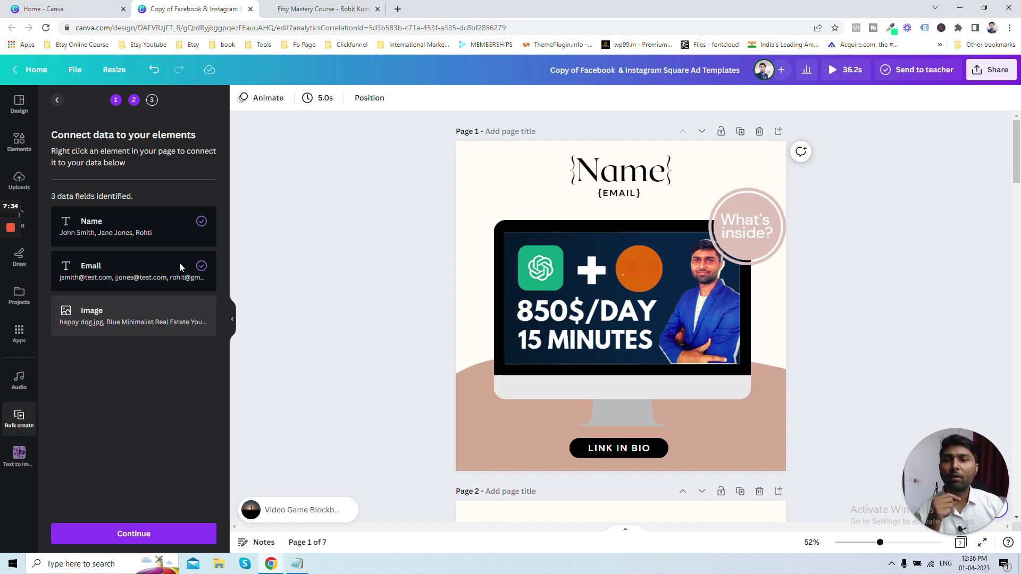
{"action": "scroll", "coordinate": [521, 247], "scroll_direction": "down", "scroll_amount": 5}
{"action": "scroll", "coordinate": [796, 264], "scroll_direction": "up", "scroll_amount": 7}
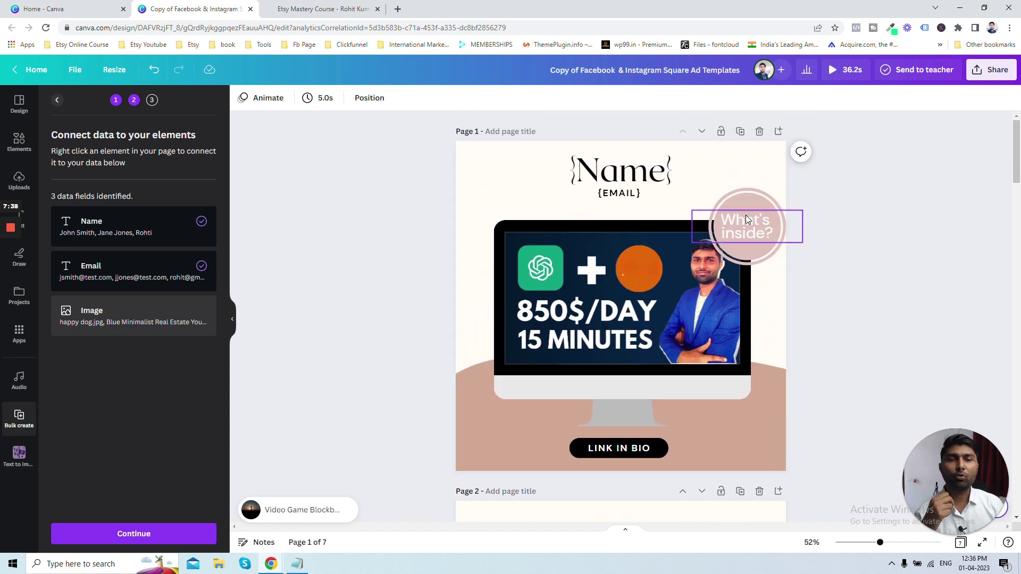
{"action": "scroll", "coordinate": [745, 217], "scroll_direction": "down", "scroll_amount": 5}
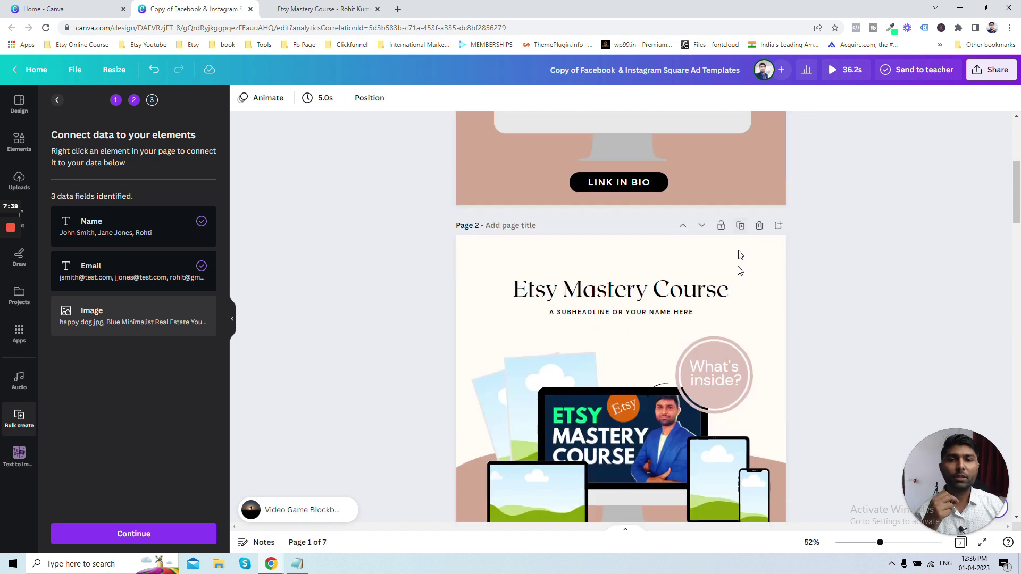
- Link page 2's Etsy Mastery Course title to Name and its subheadline to Email
{"action": "left_click", "coordinate": [670, 299]}
{"action": "right_click", "coordinate": [670, 294]}
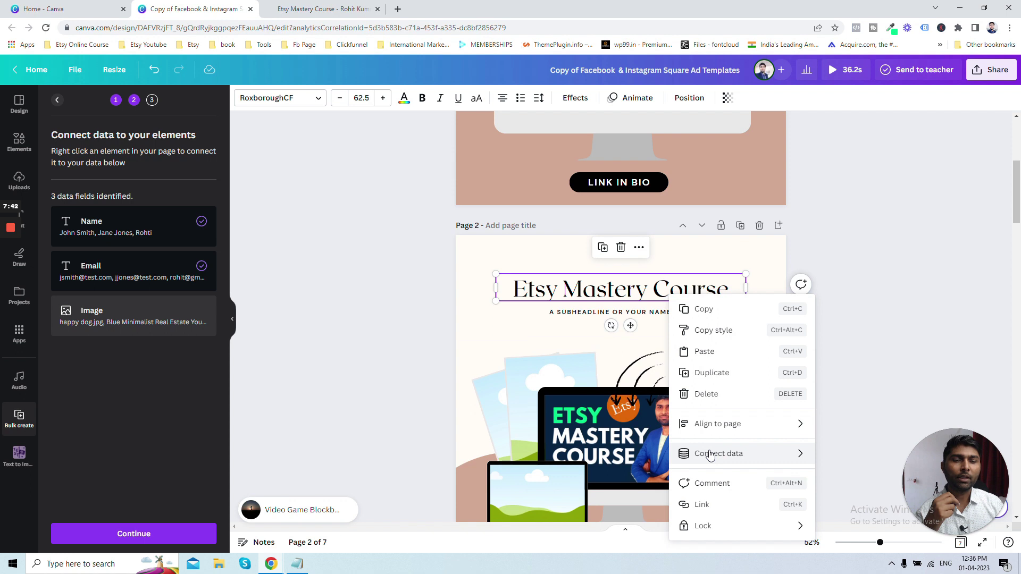
{"action": "mouse_move", "coordinate": [788, 454]}
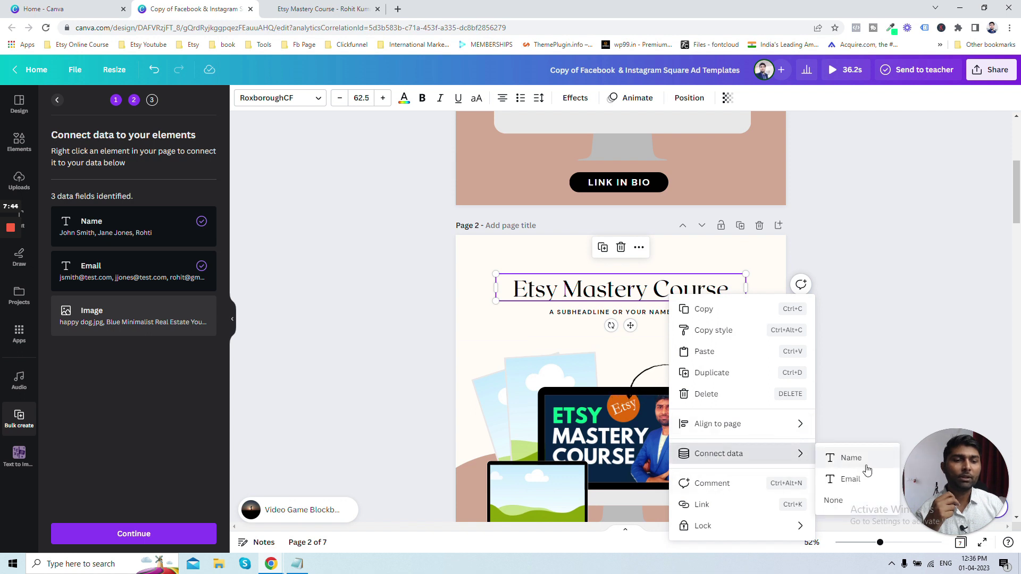
{"action": "left_click", "coordinate": [857, 465]}
{"action": "scroll", "coordinate": [803, 352], "scroll_direction": "down", "scroll_amount": 2}
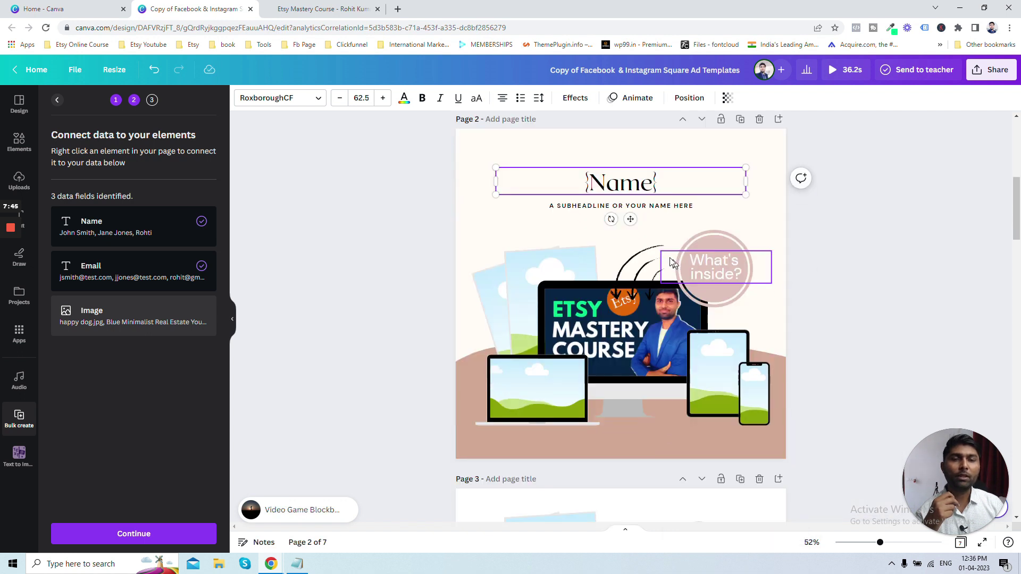
{"action": "right_click", "coordinate": [657, 208]}
{"action": "left_click", "coordinate": [702, 266]}
{"action": "left_click", "coordinate": [818, 308]}
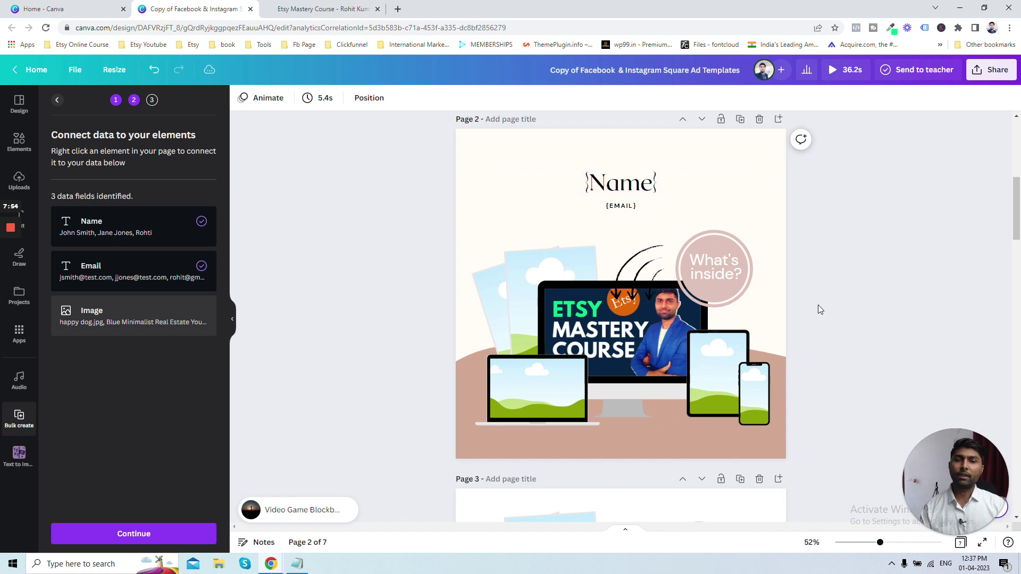
- Connect page 2's device illustration to the Image data field
{"action": "left_click", "coordinate": [636, 330]}
{"action": "right_click", "coordinate": [636, 331]}
{"action": "mouse_move", "coordinate": [637, 331]}
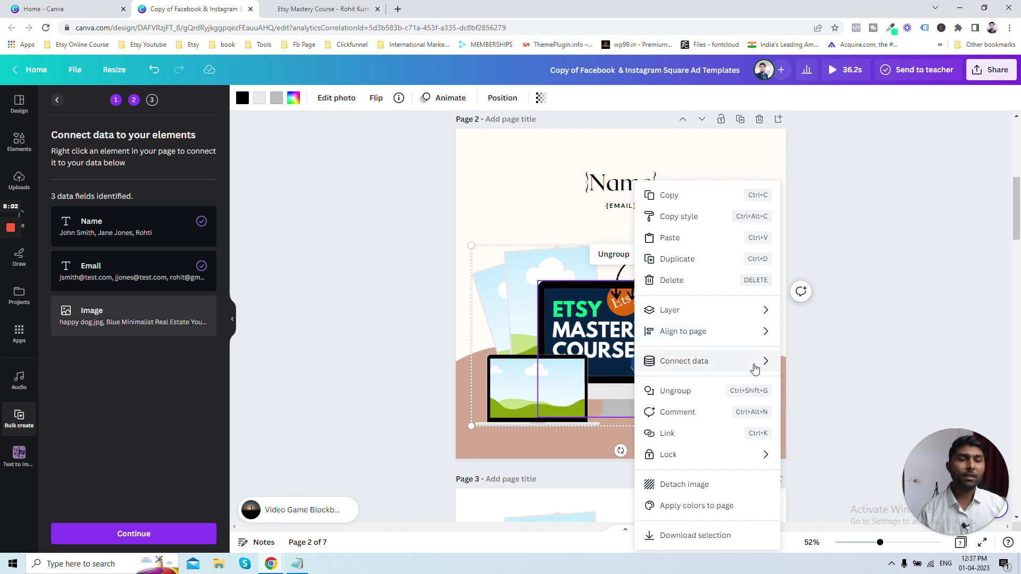
{"action": "mouse_move", "coordinate": [754, 369]}
{"action": "left_click", "coordinate": [812, 364]}
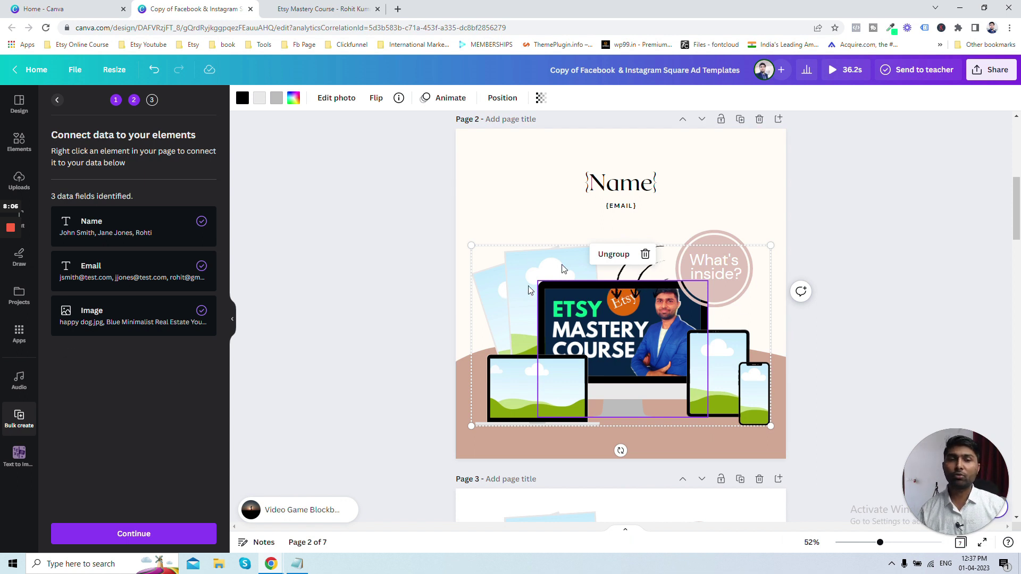
- Scroll through pages 1 and 2 to check the linked fields, ending on page 3
{"action": "scroll", "coordinate": [477, 251], "scroll_direction": "up", "scroll_amount": 7}
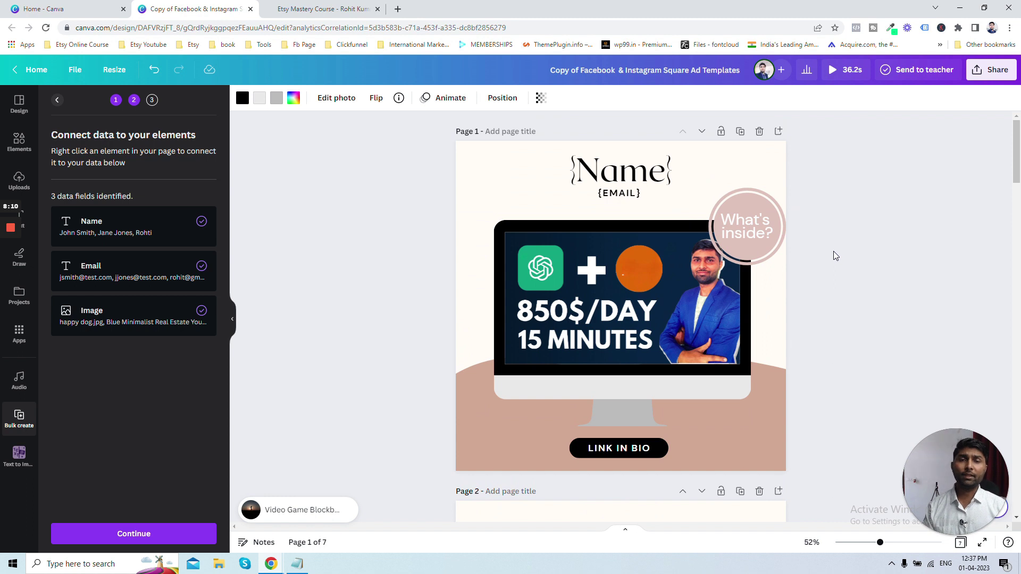
{"action": "scroll", "coordinate": [594, 205], "scroll_direction": "down", "scroll_amount": 5}
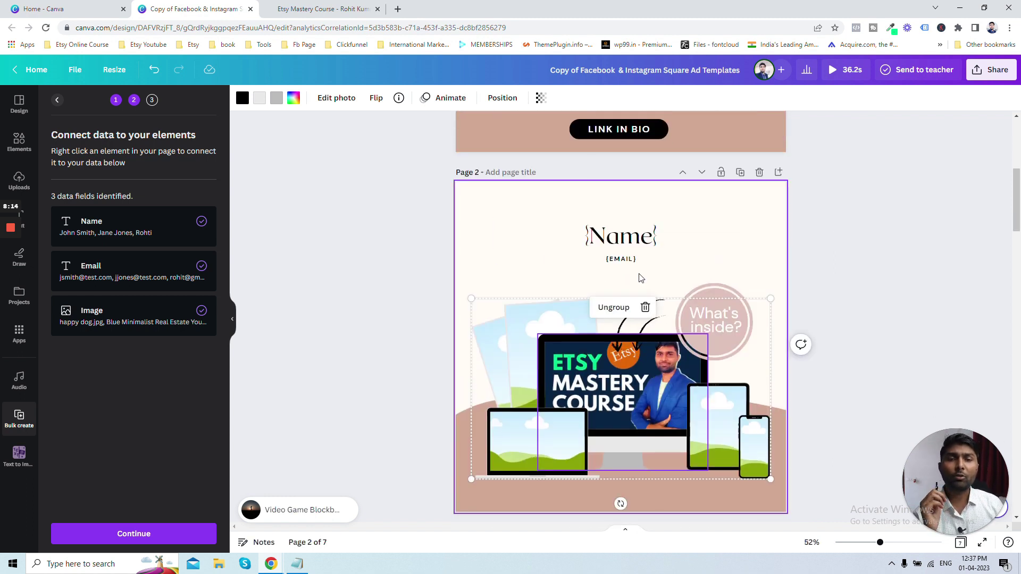
{"action": "scroll", "coordinate": [641, 278], "scroll_direction": "up", "scroll_amount": 5}
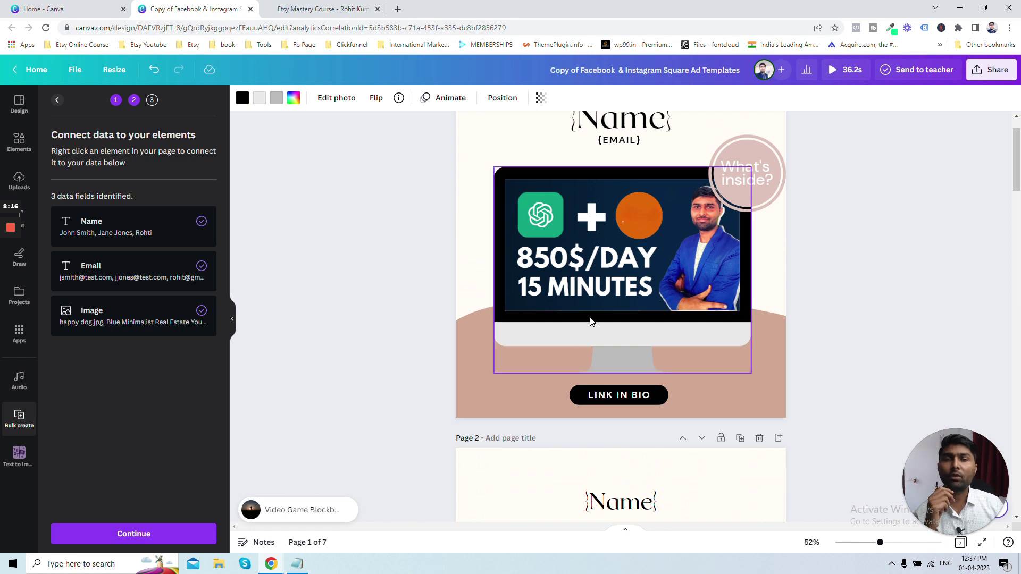
{"action": "scroll", "coordinate": [593, 298], "scroll_direction": "up", "scroll_amount": 1}
{"action": "scroll", "coordinate": [606, 223], "scroll_direction": "down", "scroll_amount": 5}
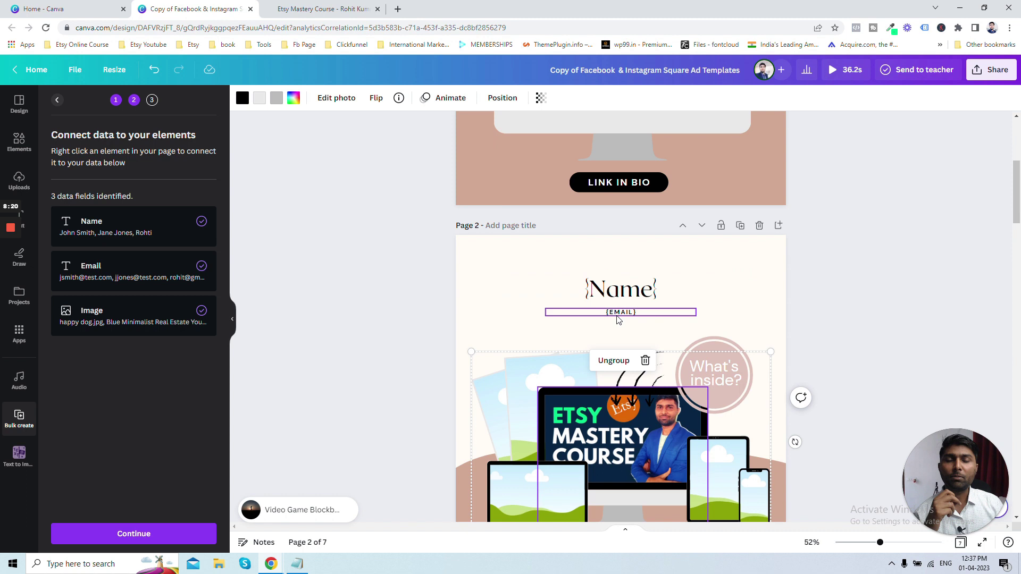
{"action": "scroll", "coordinate": [617, 319], "scroll_direction": "down", "scroll_amount": 7}
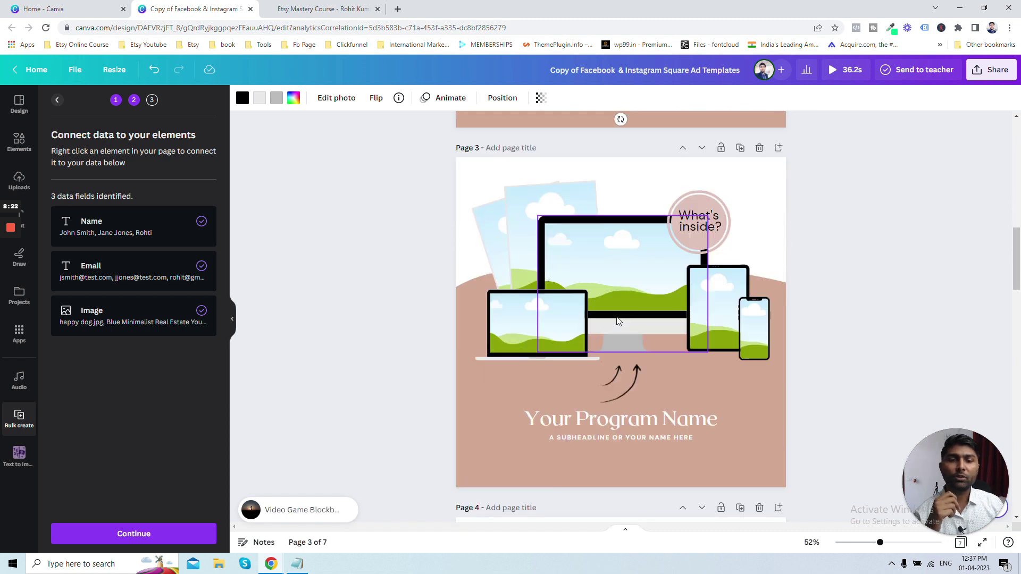